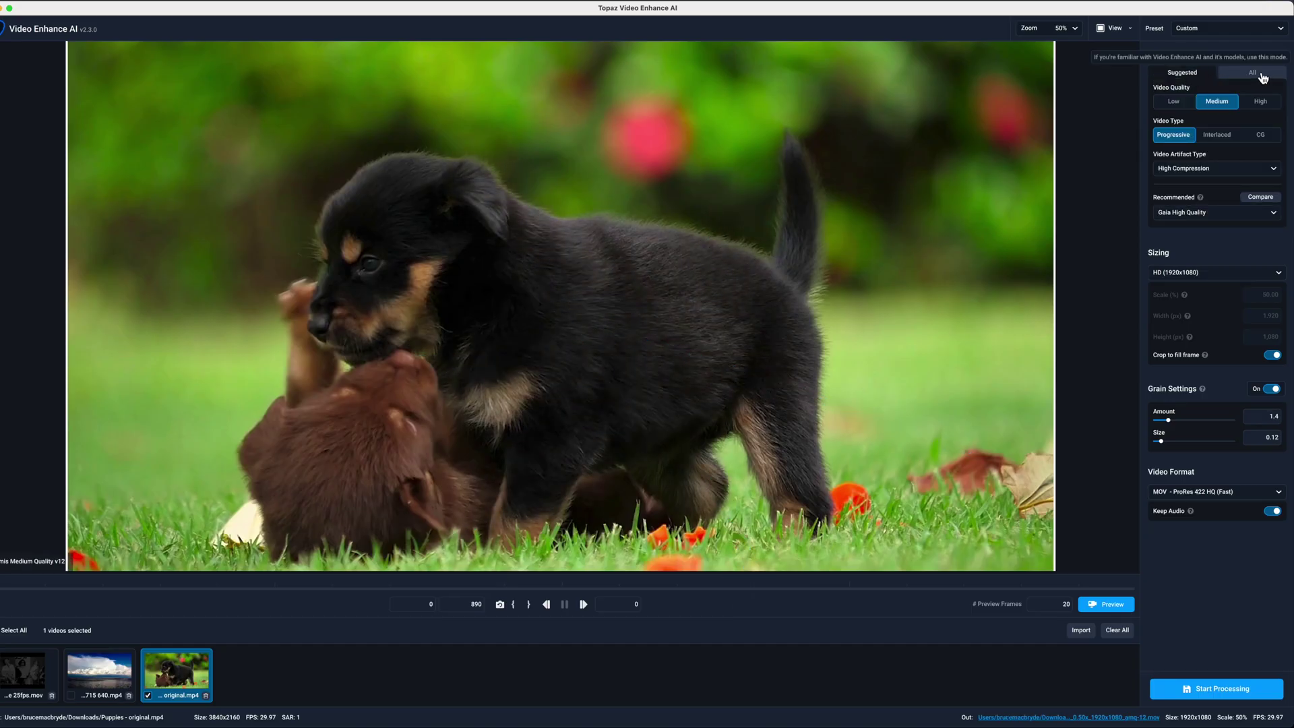
Pick Chronos Slo-Mo / FPS Conversion v1 from the full AI model list.
left_click(1261, 74)
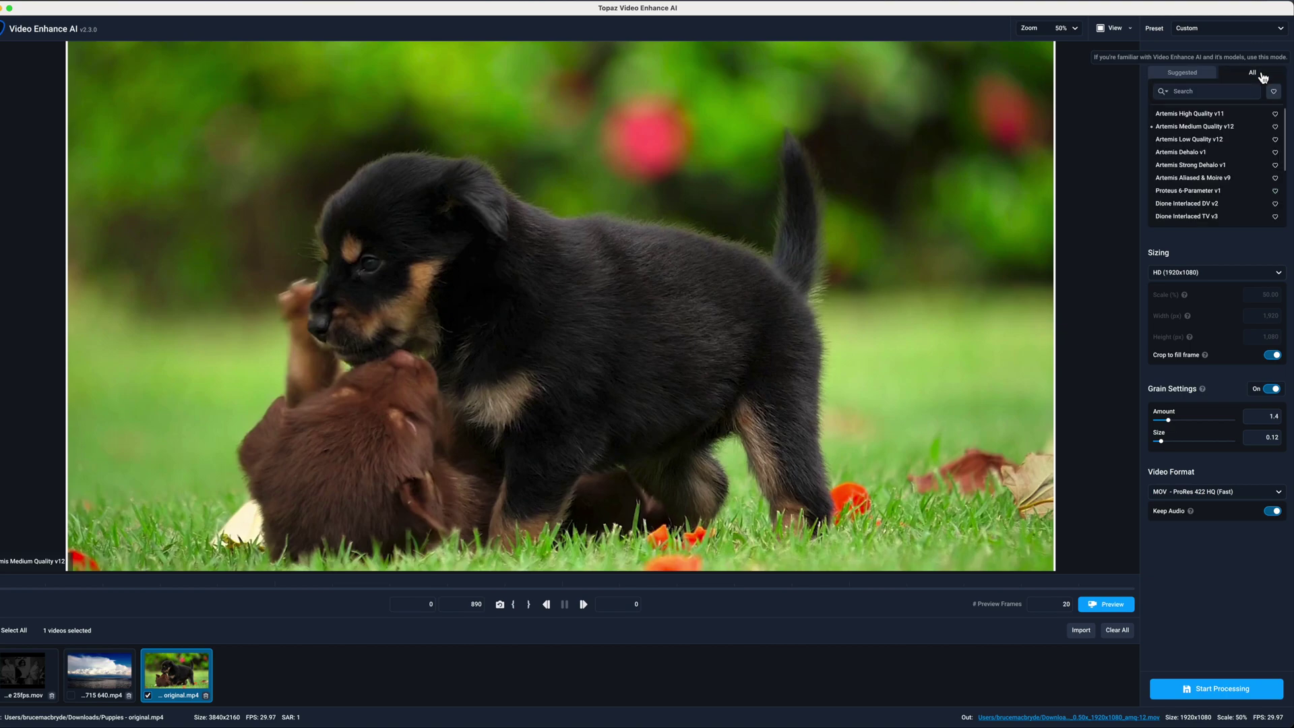
mouse_move(1212, 182)
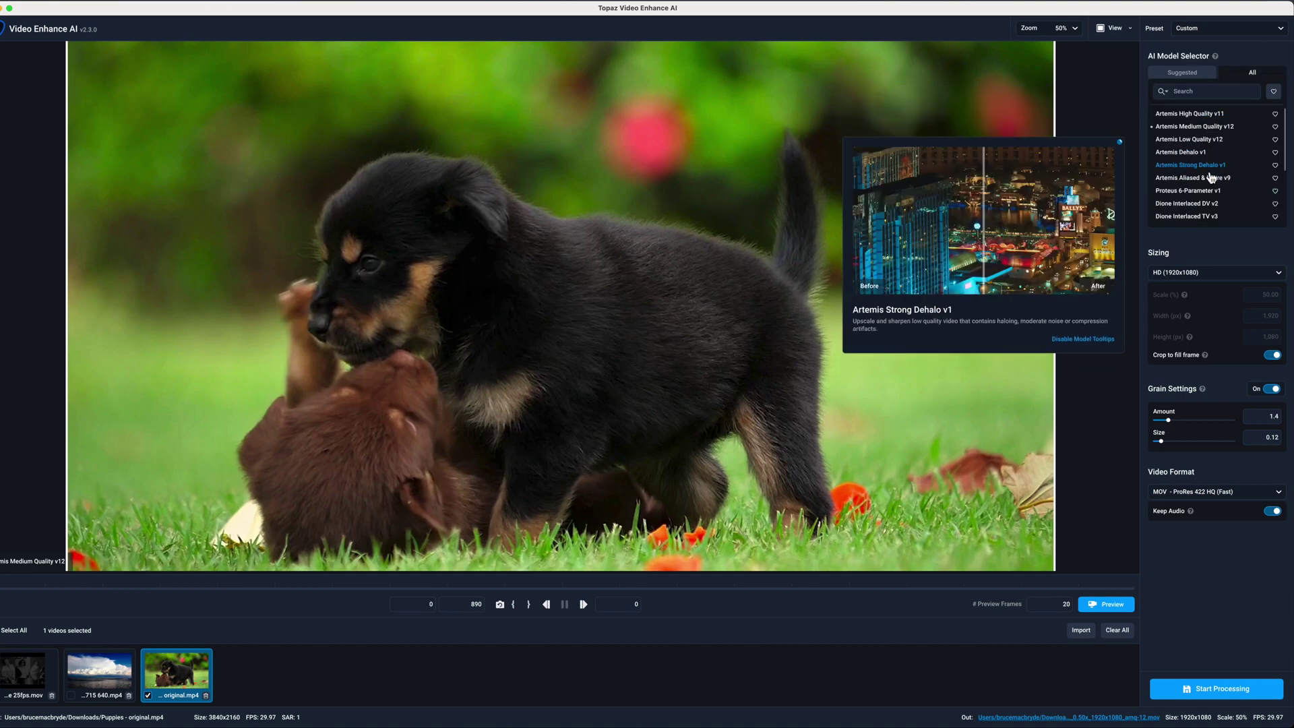
scroll(1209, 181, "down", 3)
scroll(1205, 192, "down", 4)
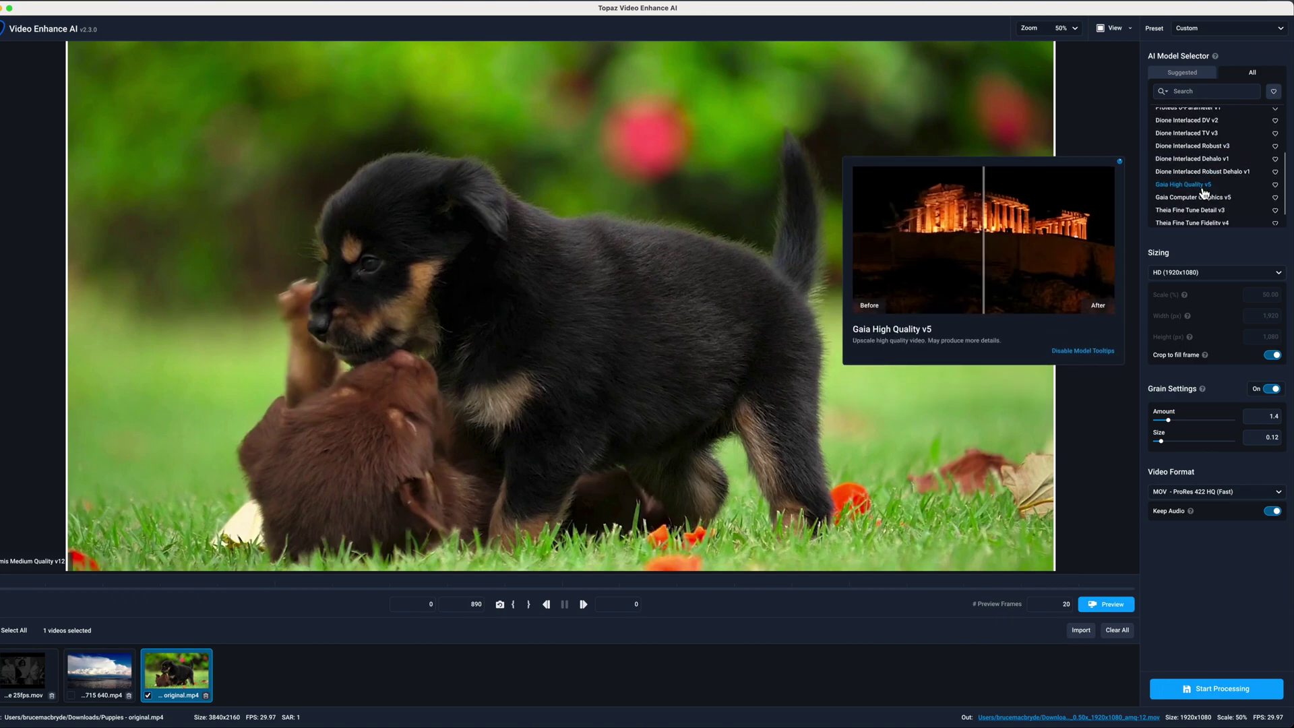
left_click(1195, 219)
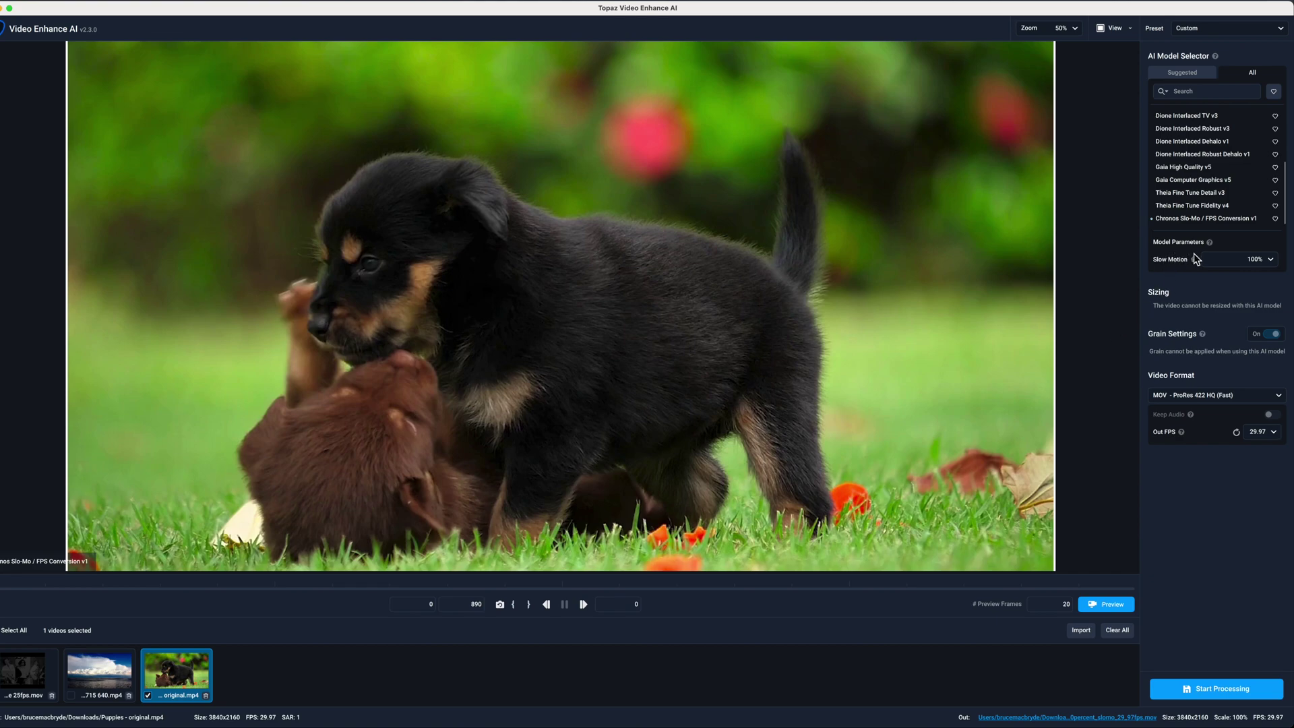
Keep Slow Motion at 100%, check the Out FPS choices, and play the side-by-side comparison.
left_click(1271, 260)
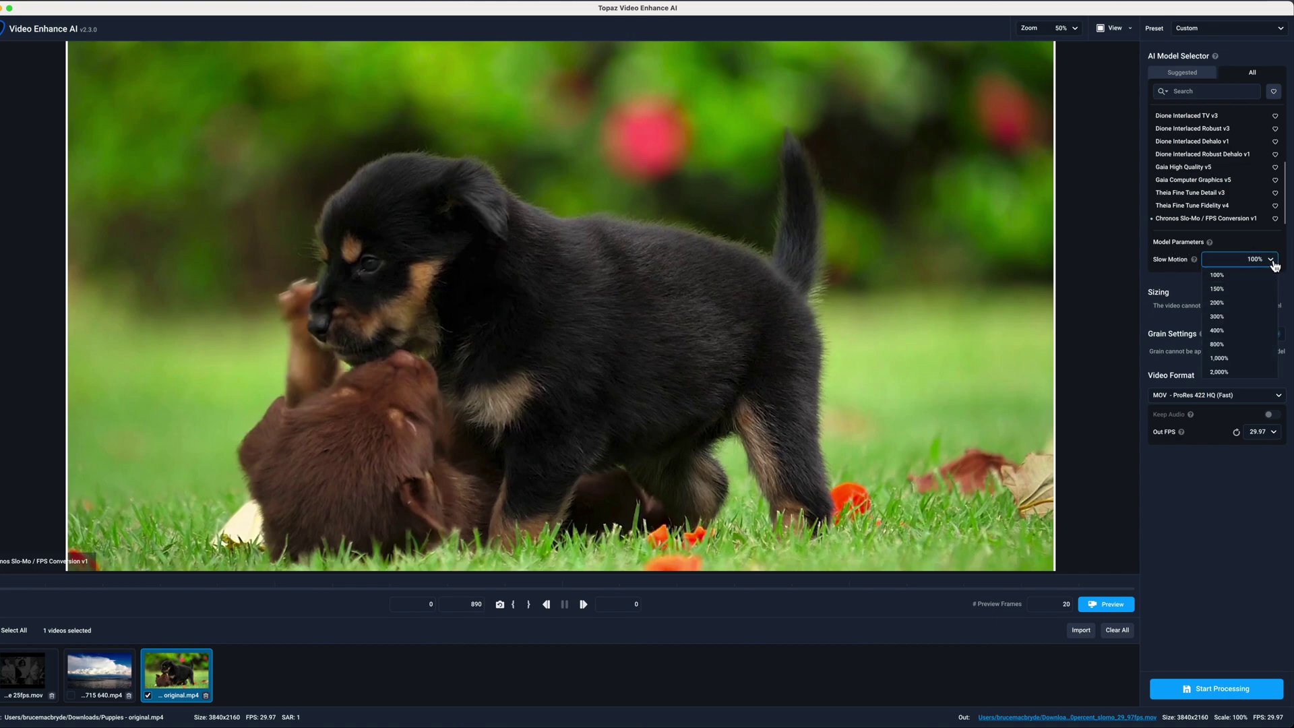
left_click(1114, 285)
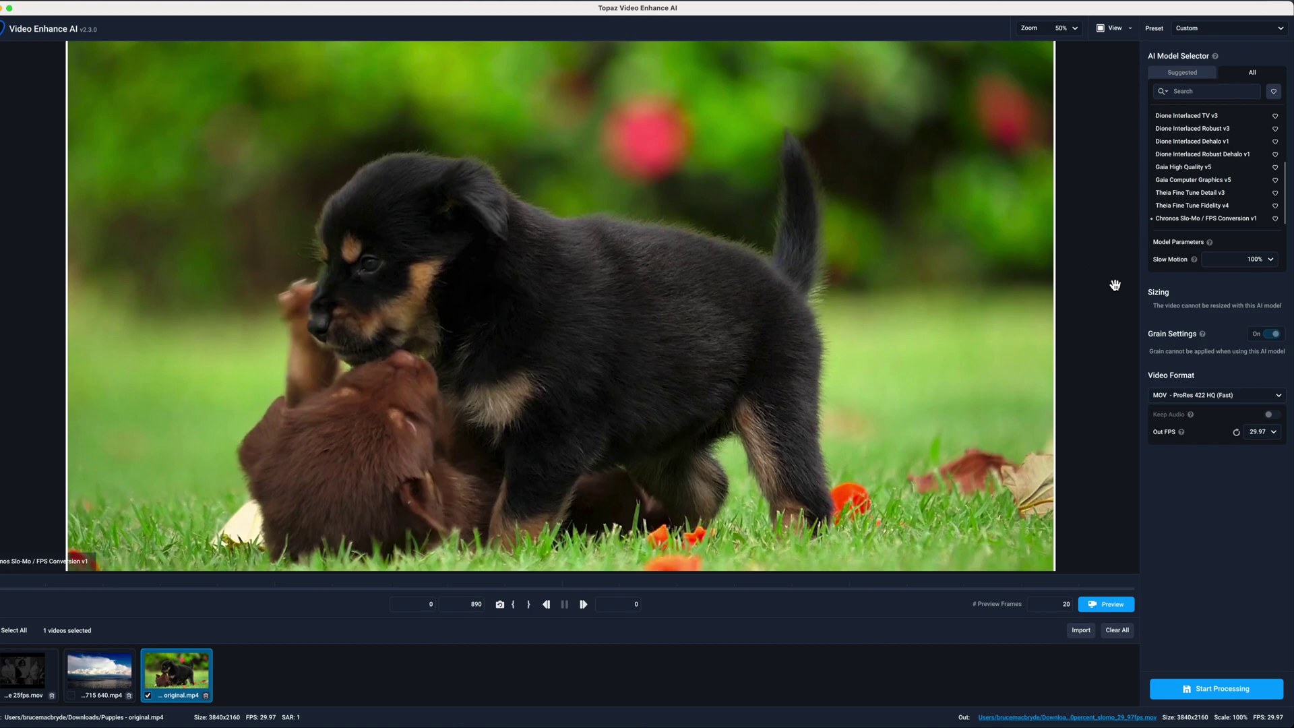
left_click(1276, 435)
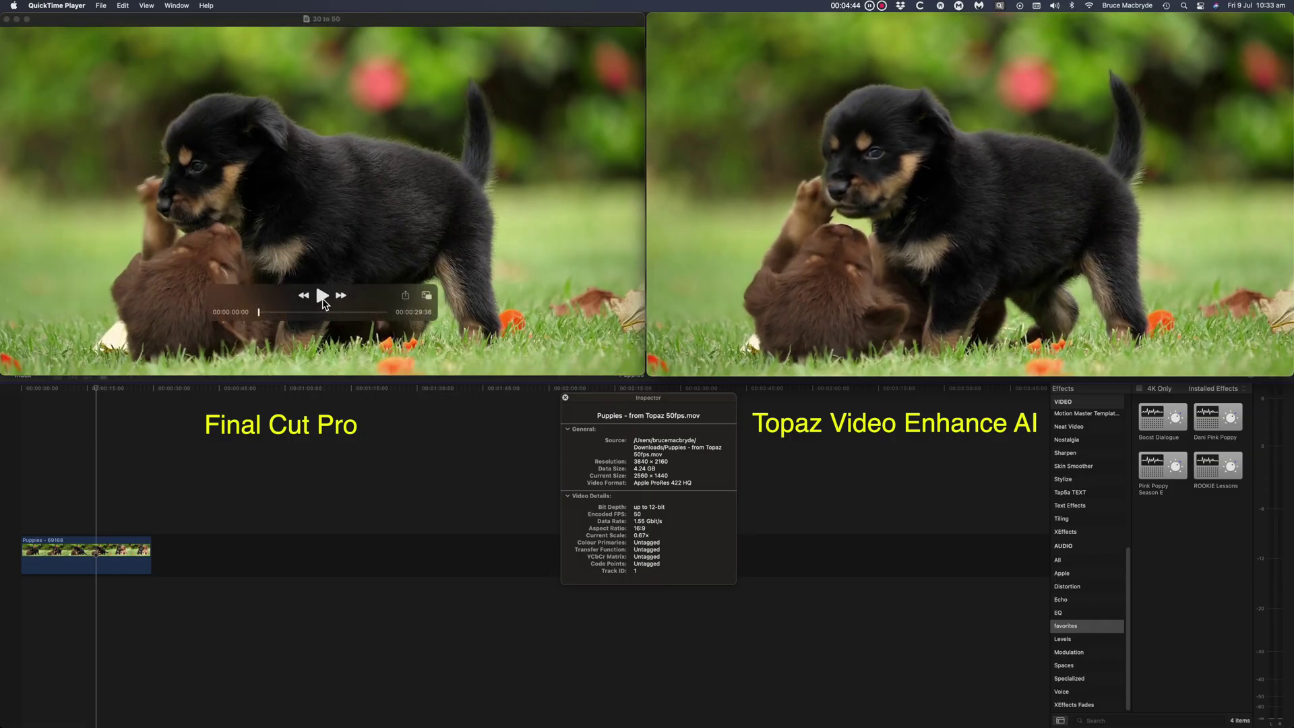
left_click(322, 296)
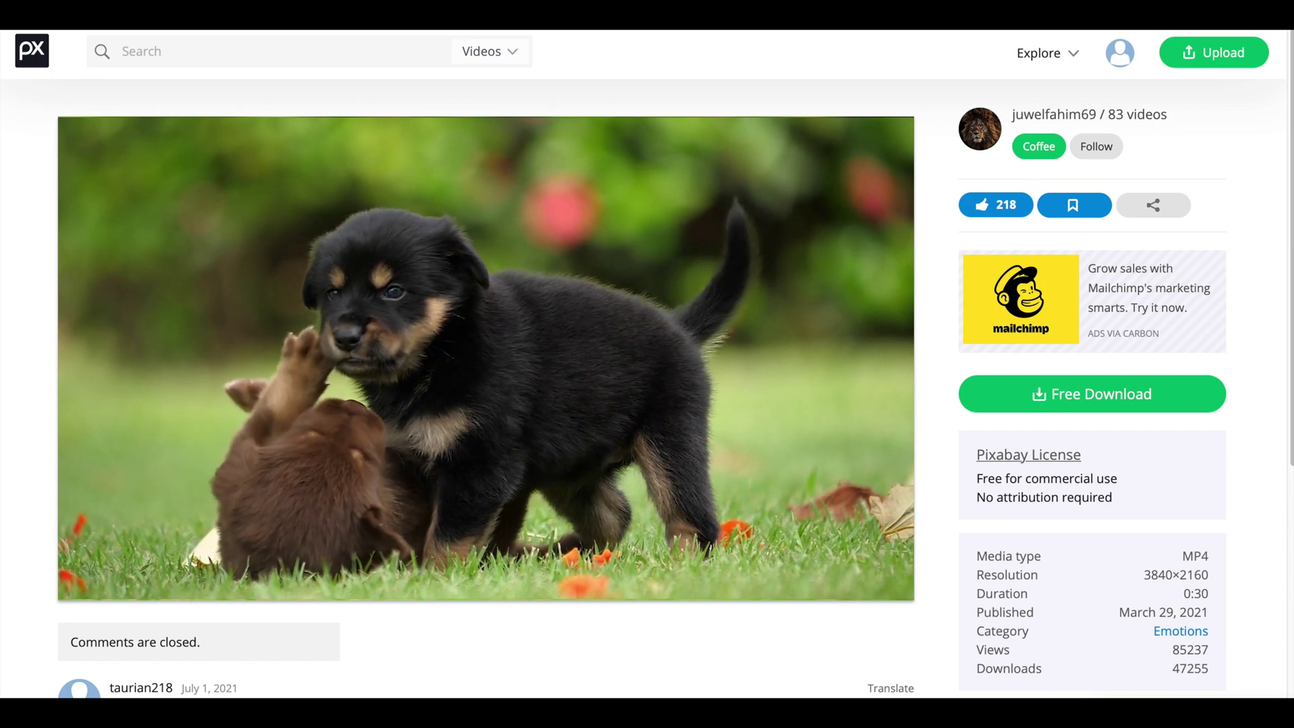
Download the free 3840×2160 puppy video from Pixabay.
left_click(1089, 403)
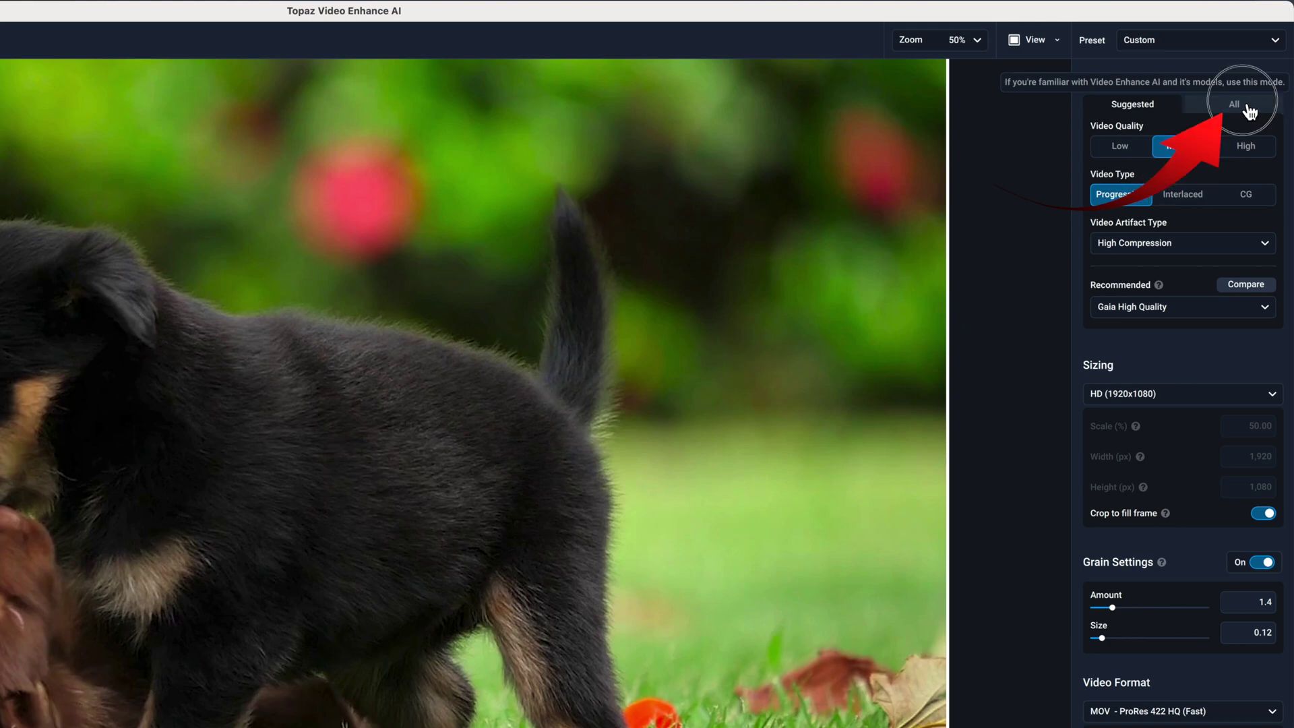
Put the puppy clip on Chronos Slo-Mo / FPS Conversion v1 with 100% slow motion and 50 FPS output.
left_click(1247, 108)
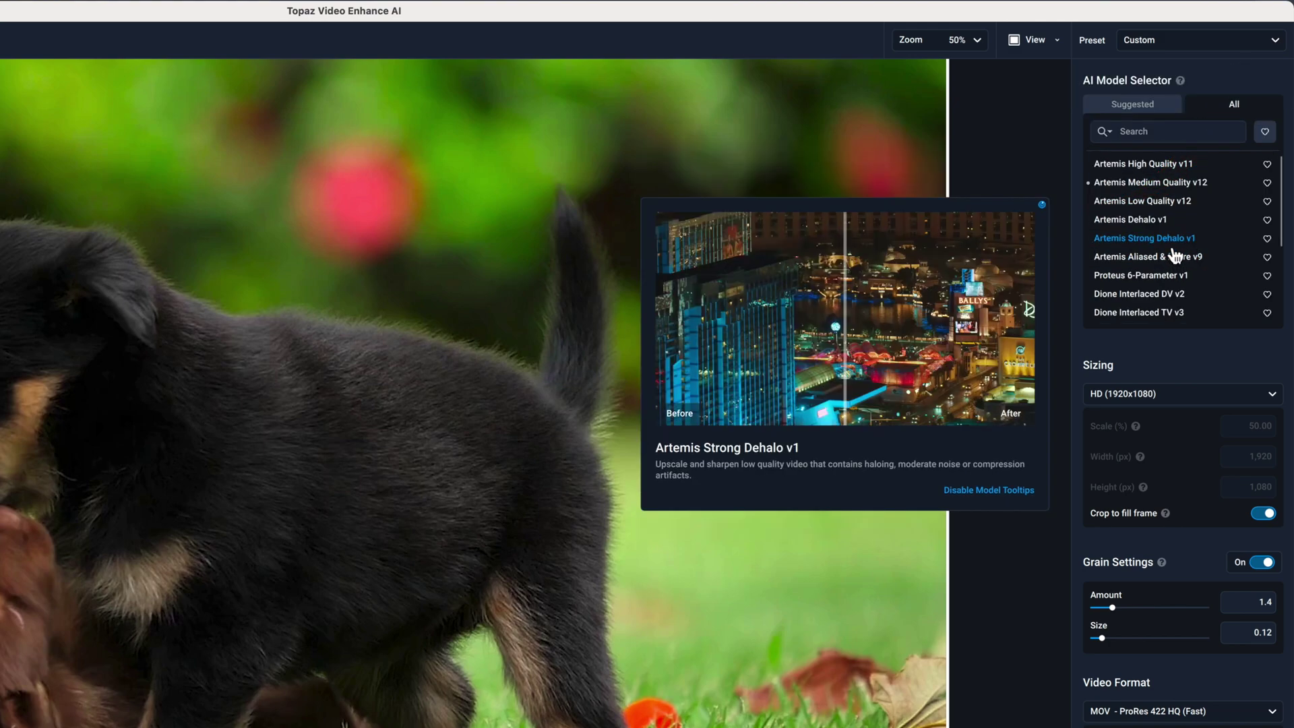
scroll(1176, 256, "down", 2)
scroll(1164, 277, "down", 3)
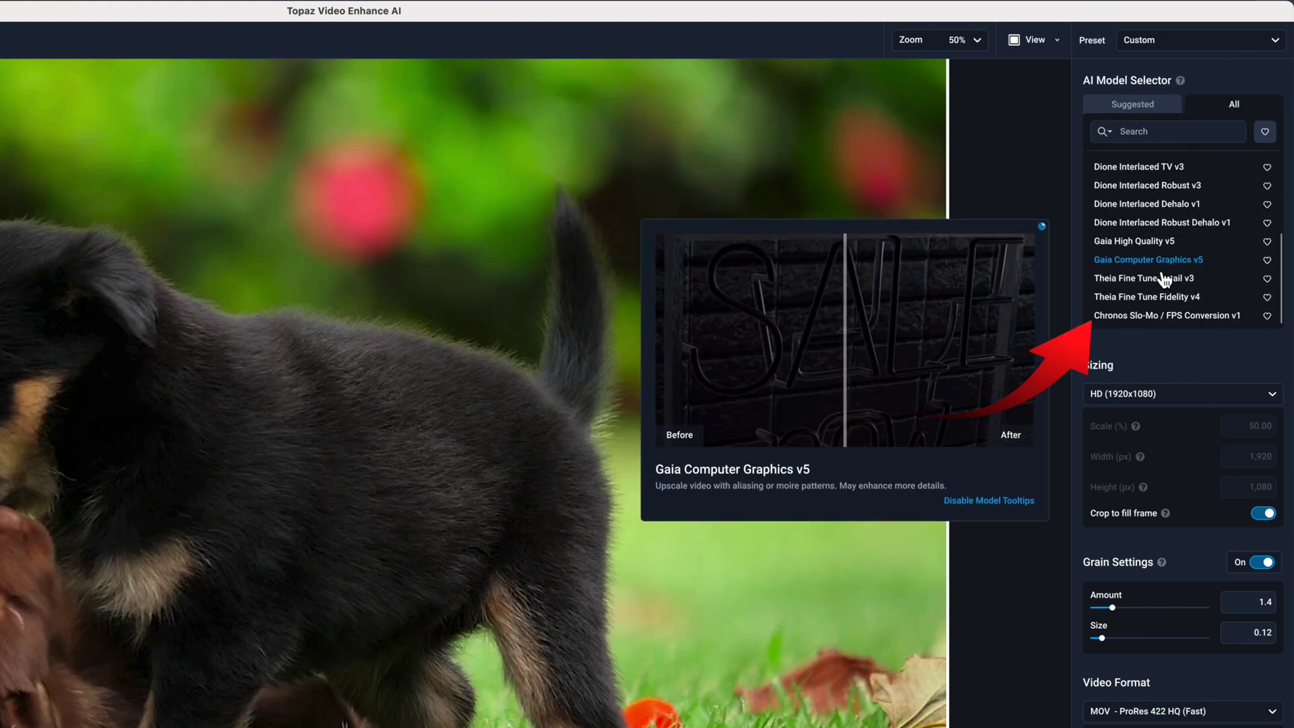
left_click(1152, 317)
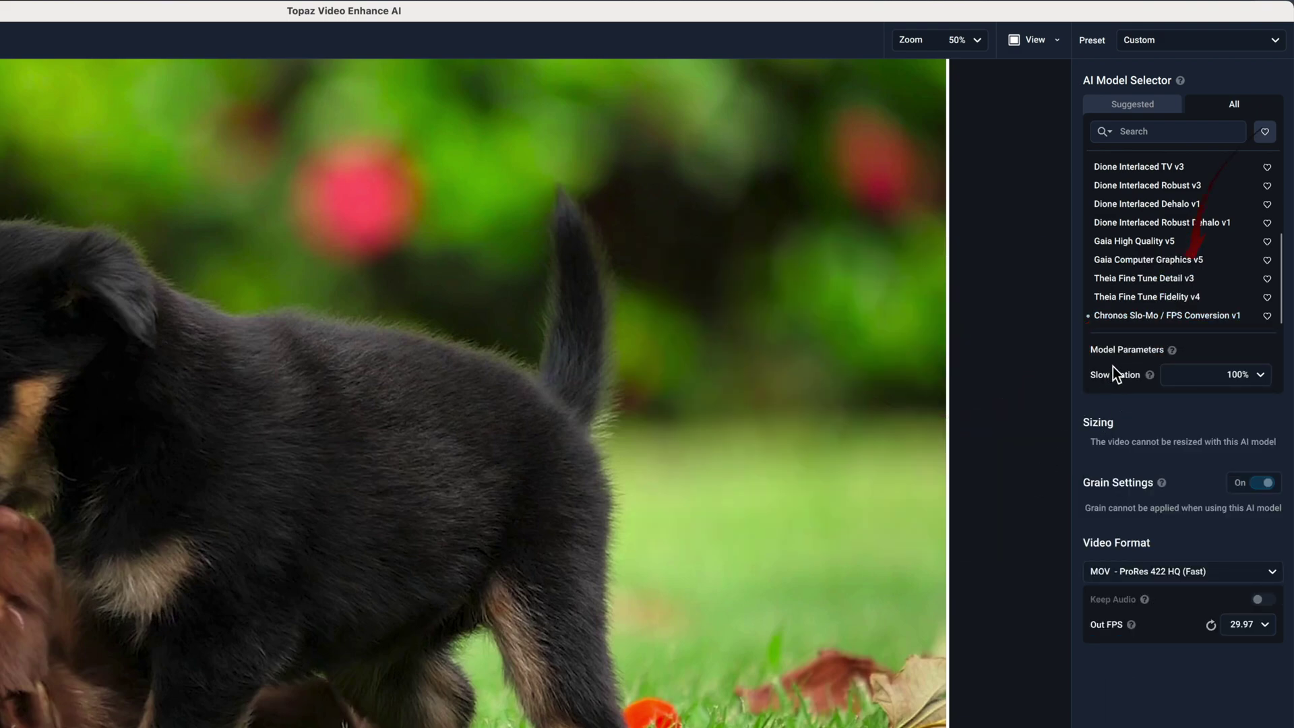
left_click(1261, 375)
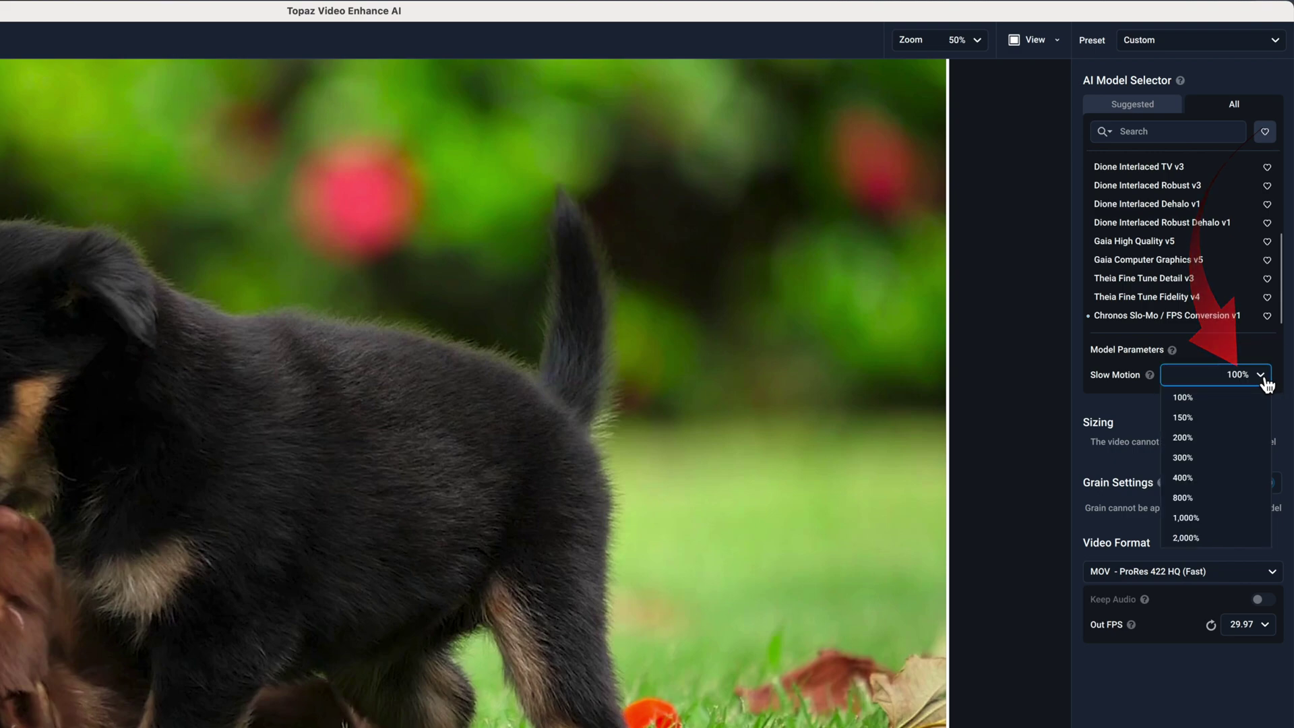
left_click(1031, 408)
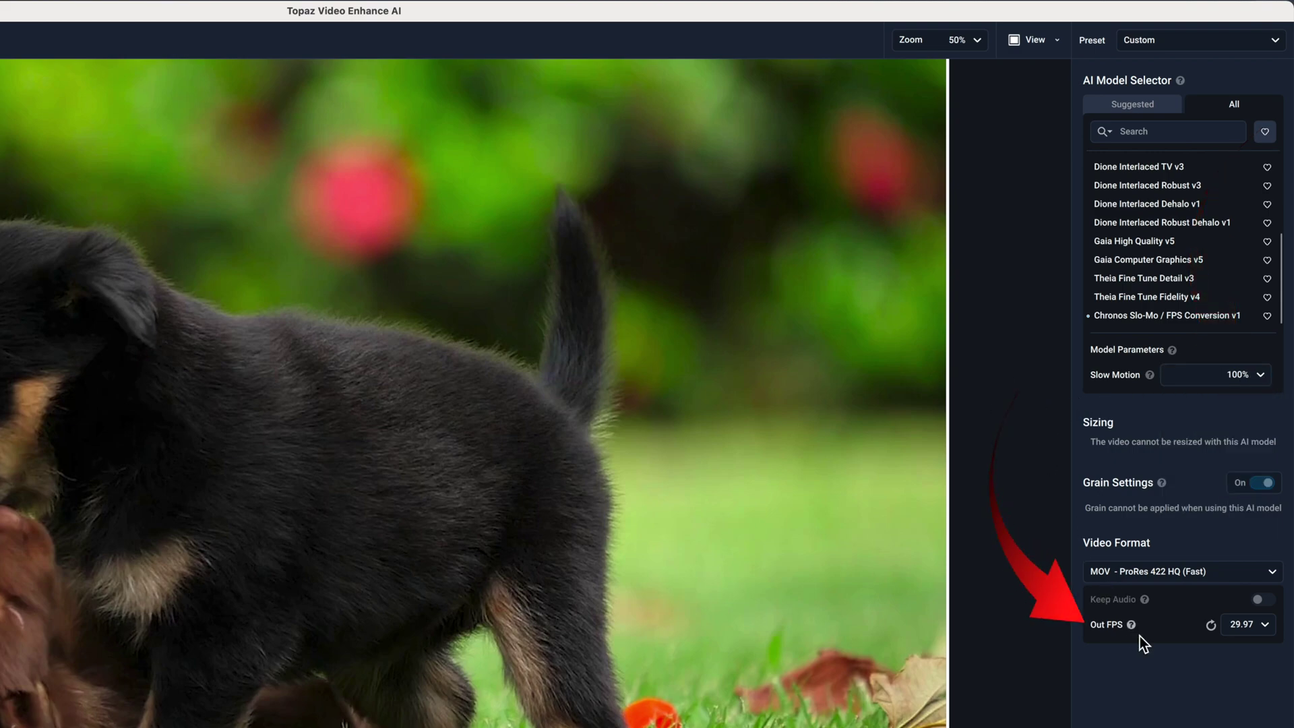
left_click(1271, 630)
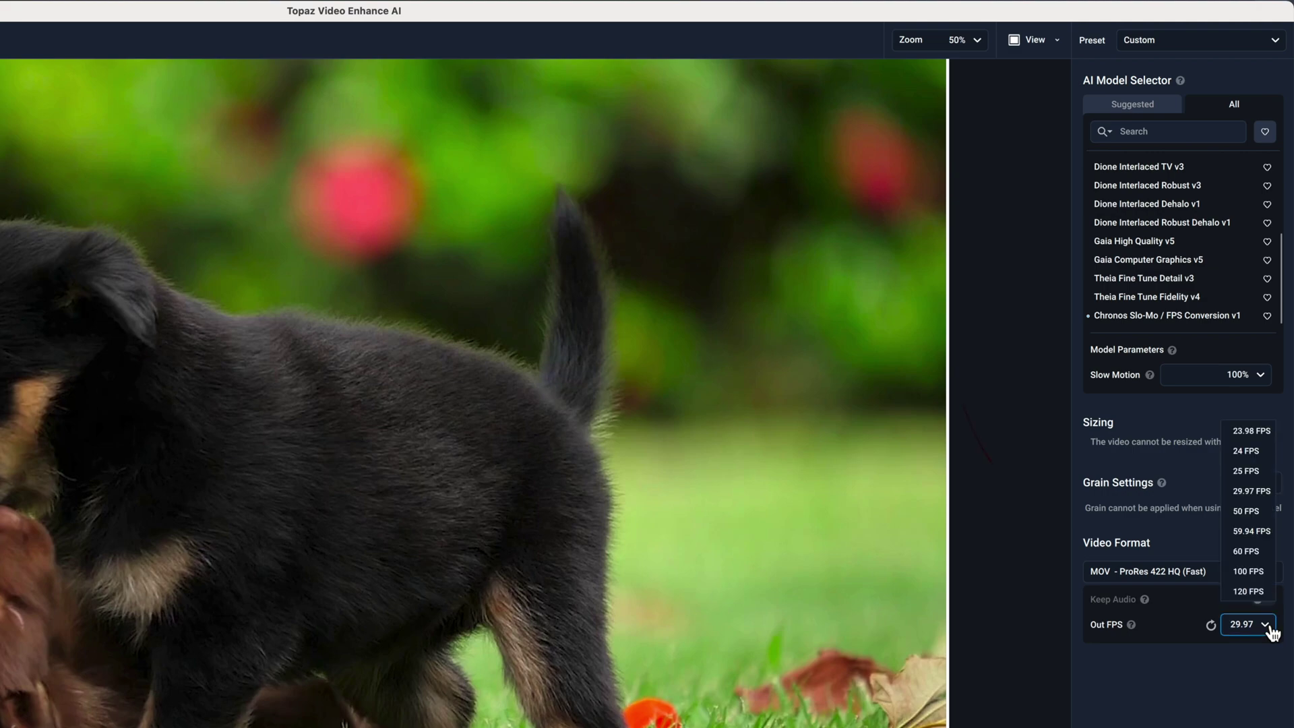
left_click(1257, 516)
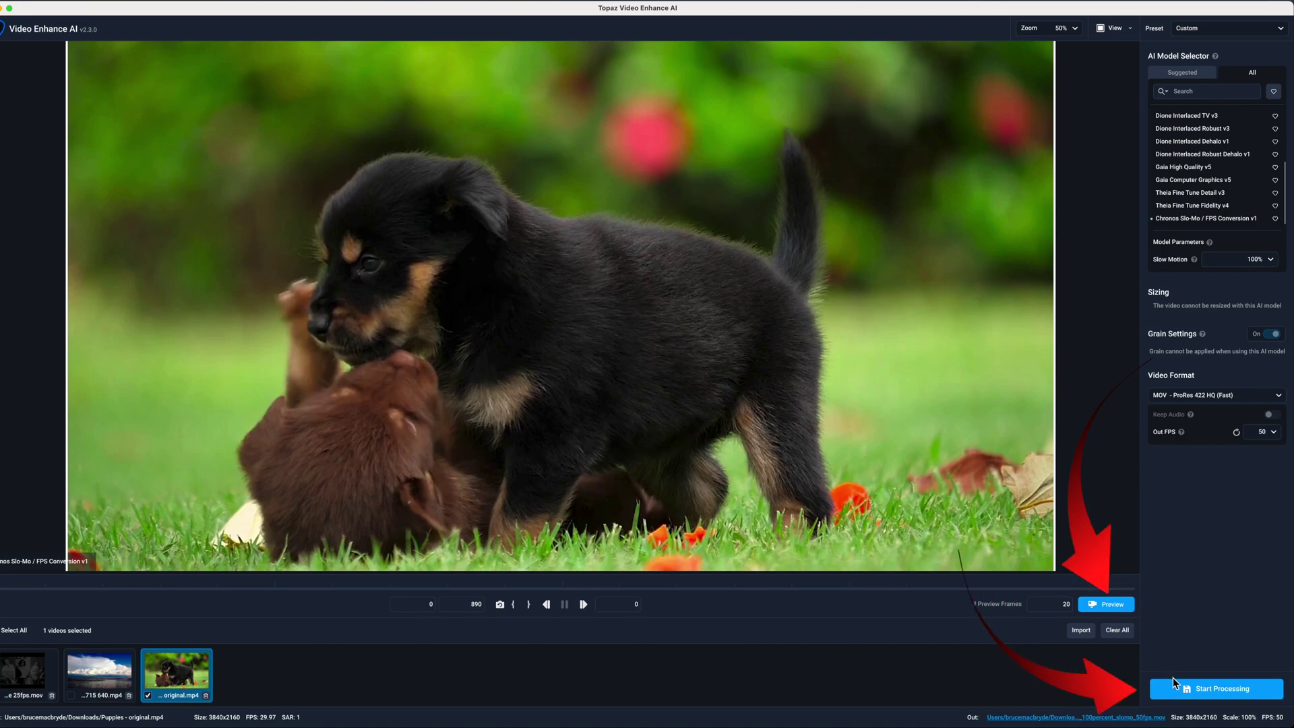
Start processing only the one selected puppy clip.
left_click(1213, 688)
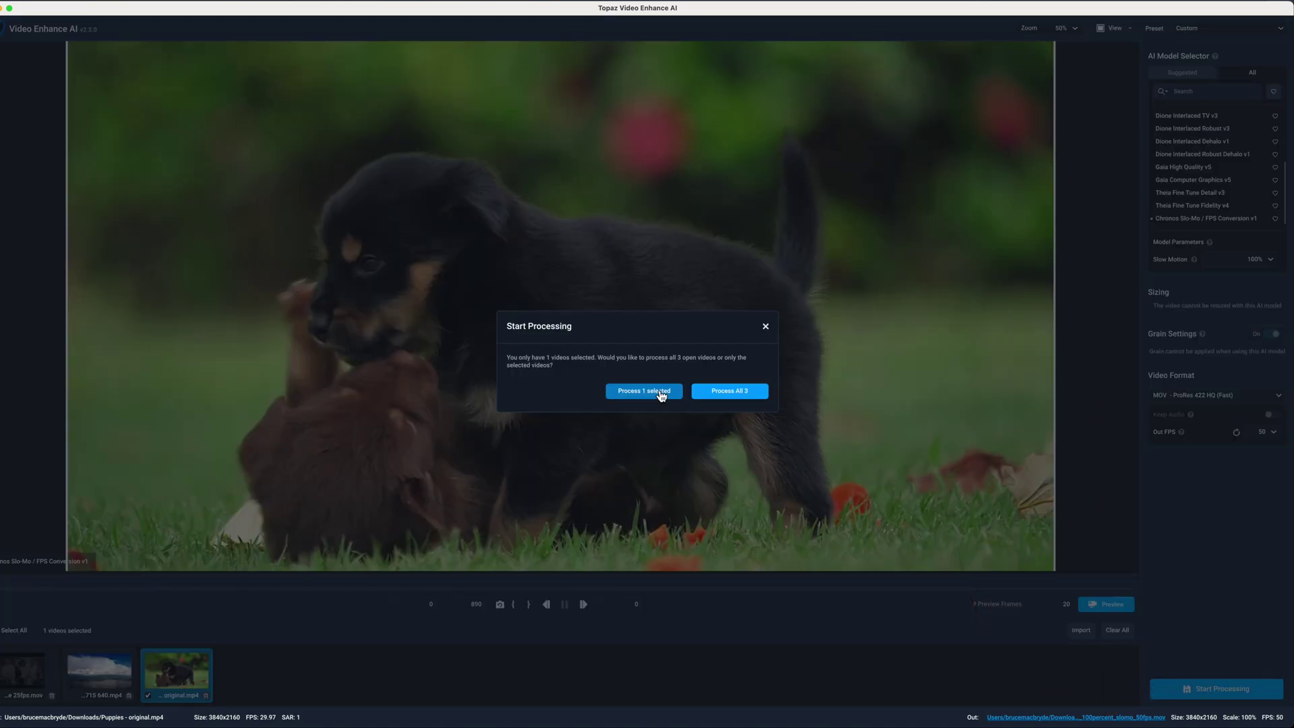
left_click(658, 393)
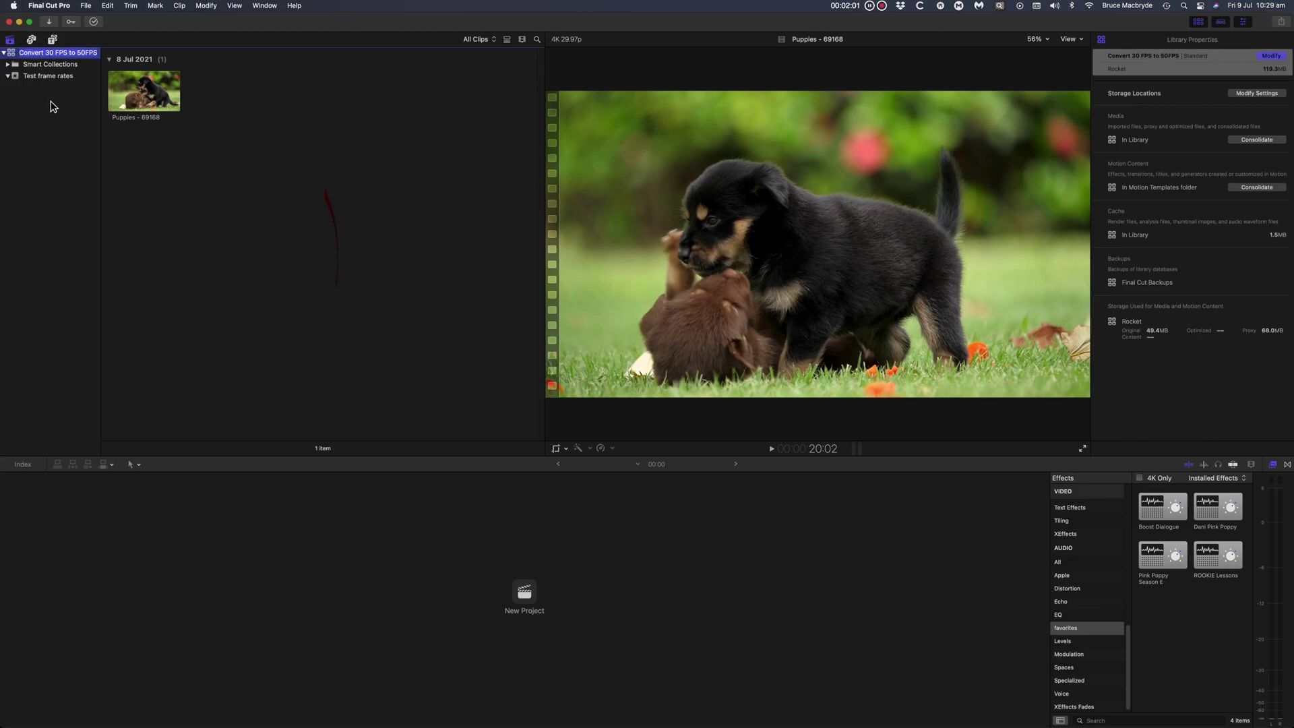
Select the 4K 29.97p Puppies – 69168 clip in the browser to view its details.
left_click(143, 97)
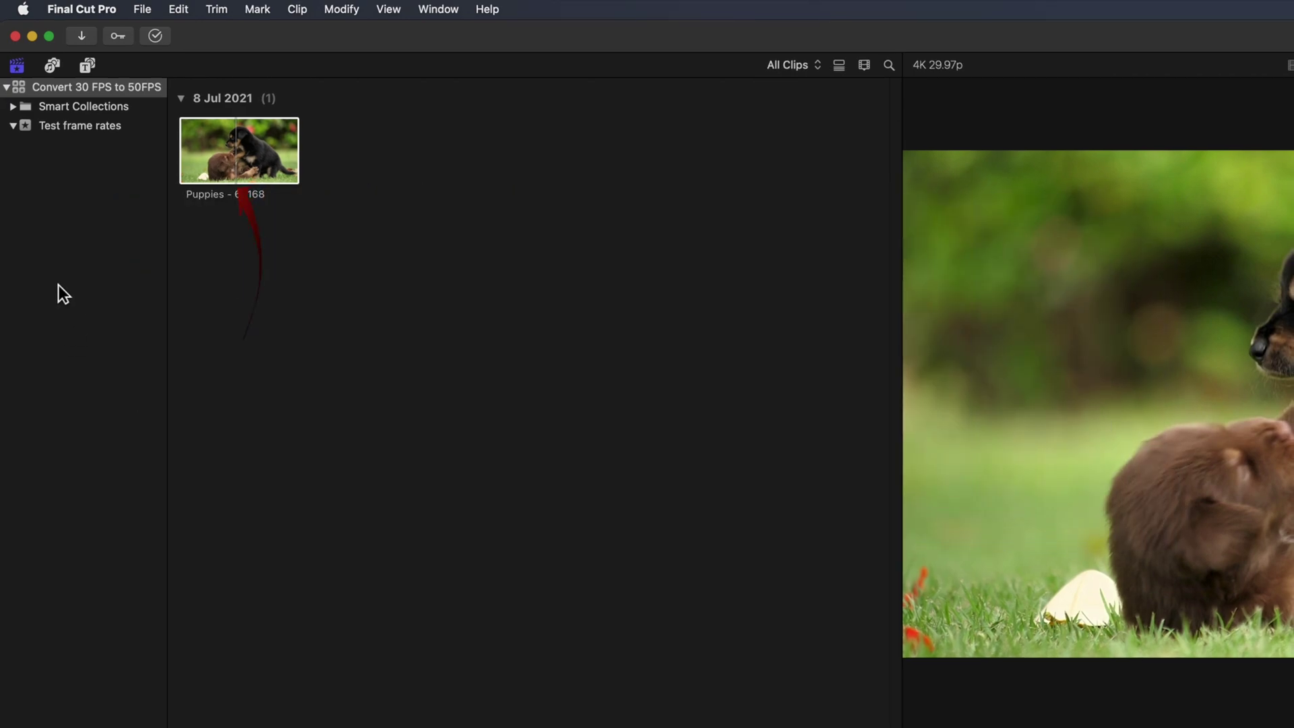
Create a new project named Puppies with 4K format and 50p frame rate.
right_click(70, 91)
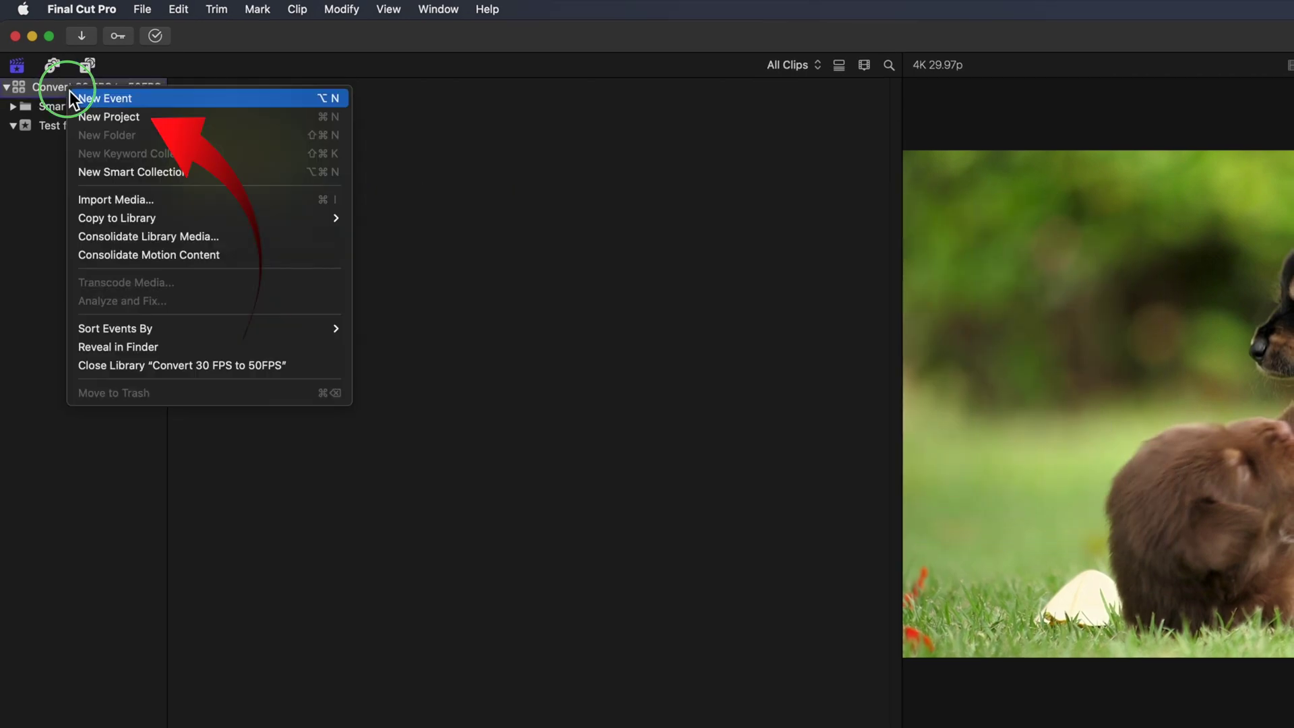
left_click(95, 118)
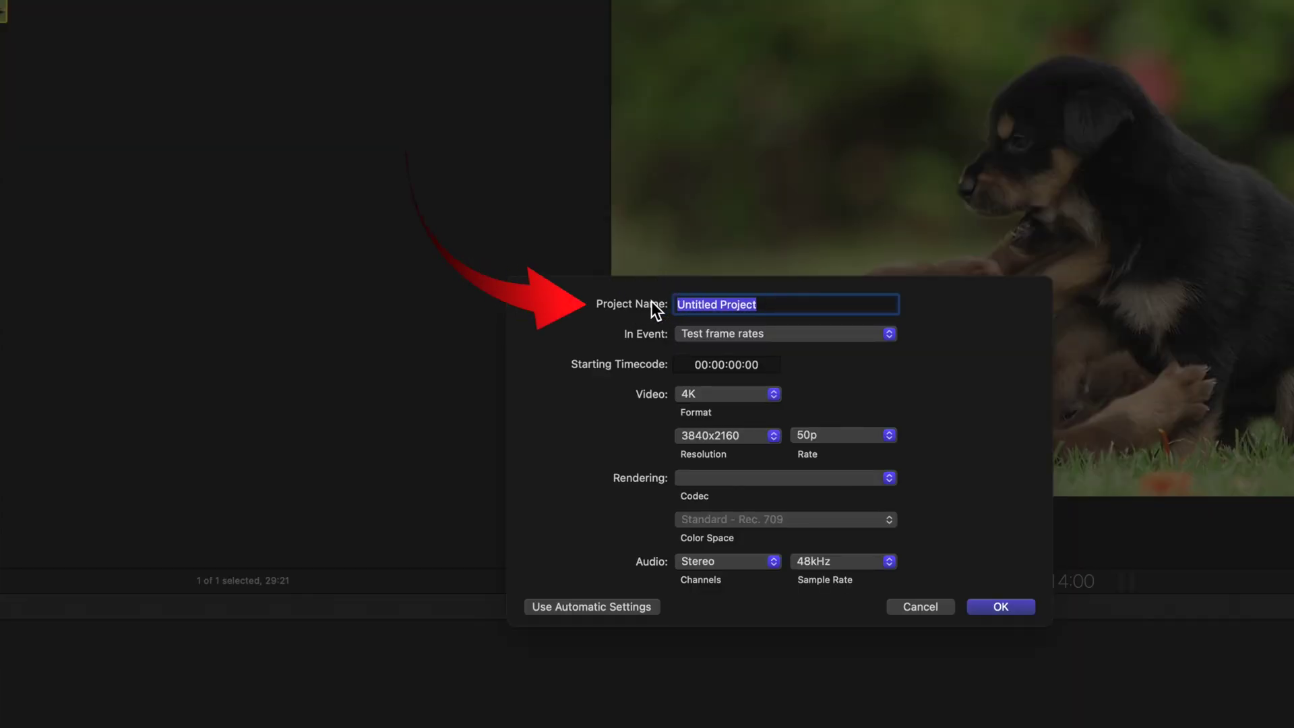
type("Pu")
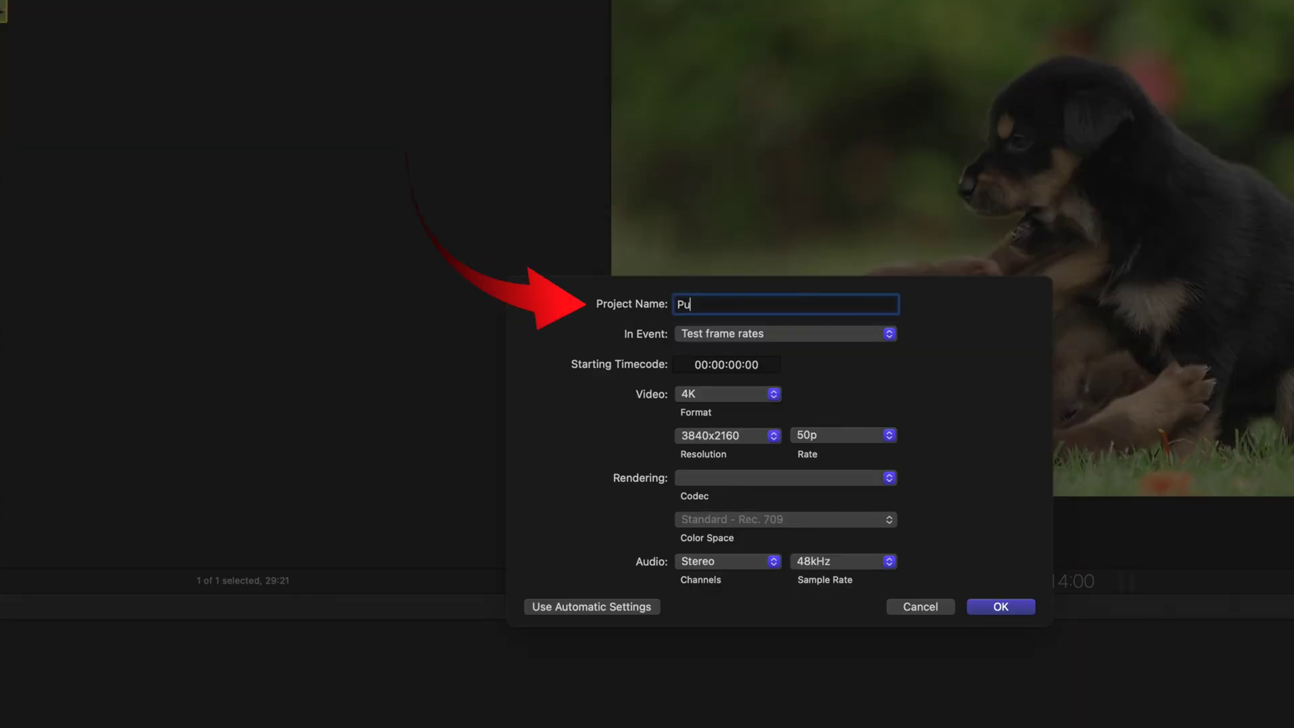
type("ppies")
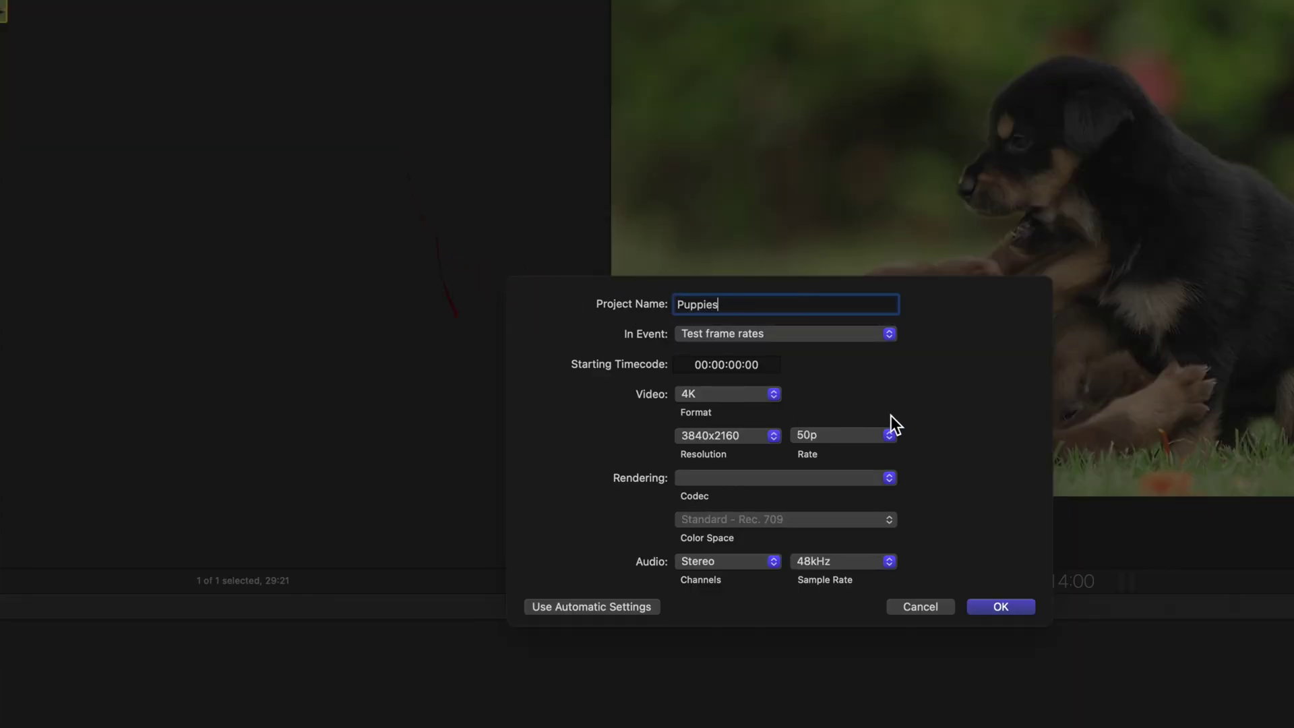
left_click(773, 395)
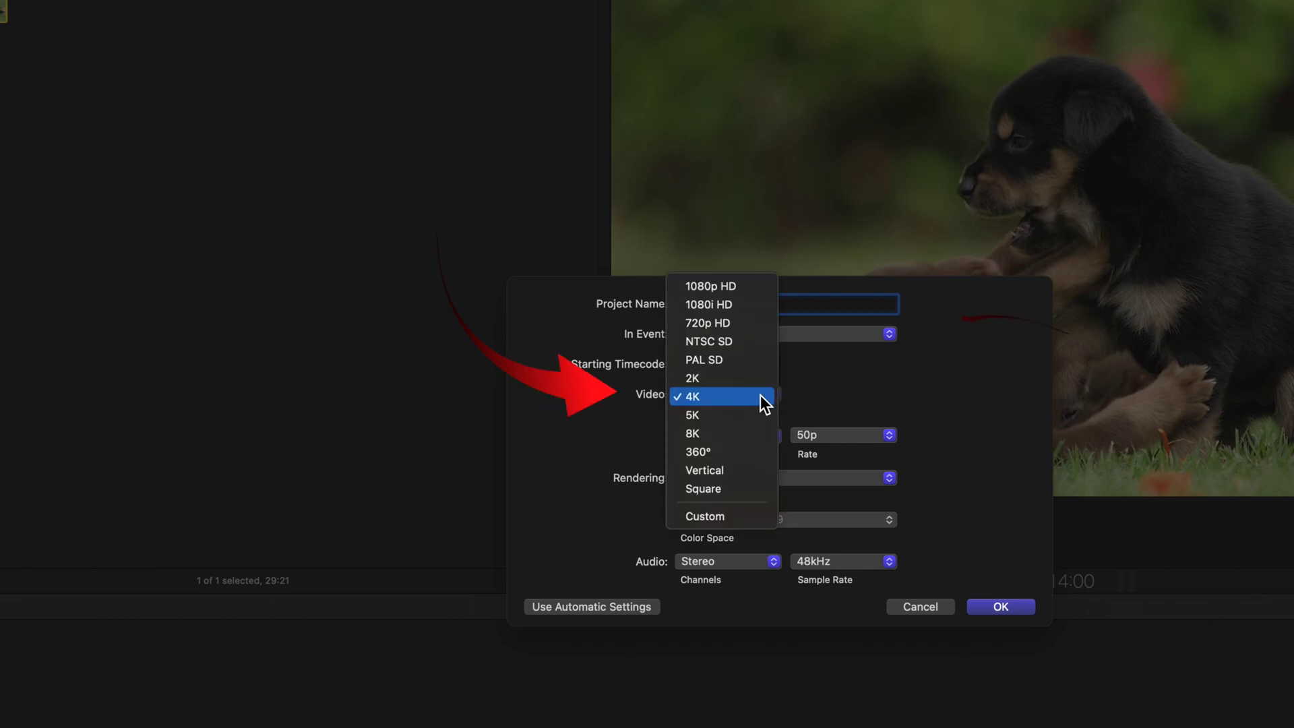
left_click(761, 395)
left_click(889, 436)
left_click(888, 438)
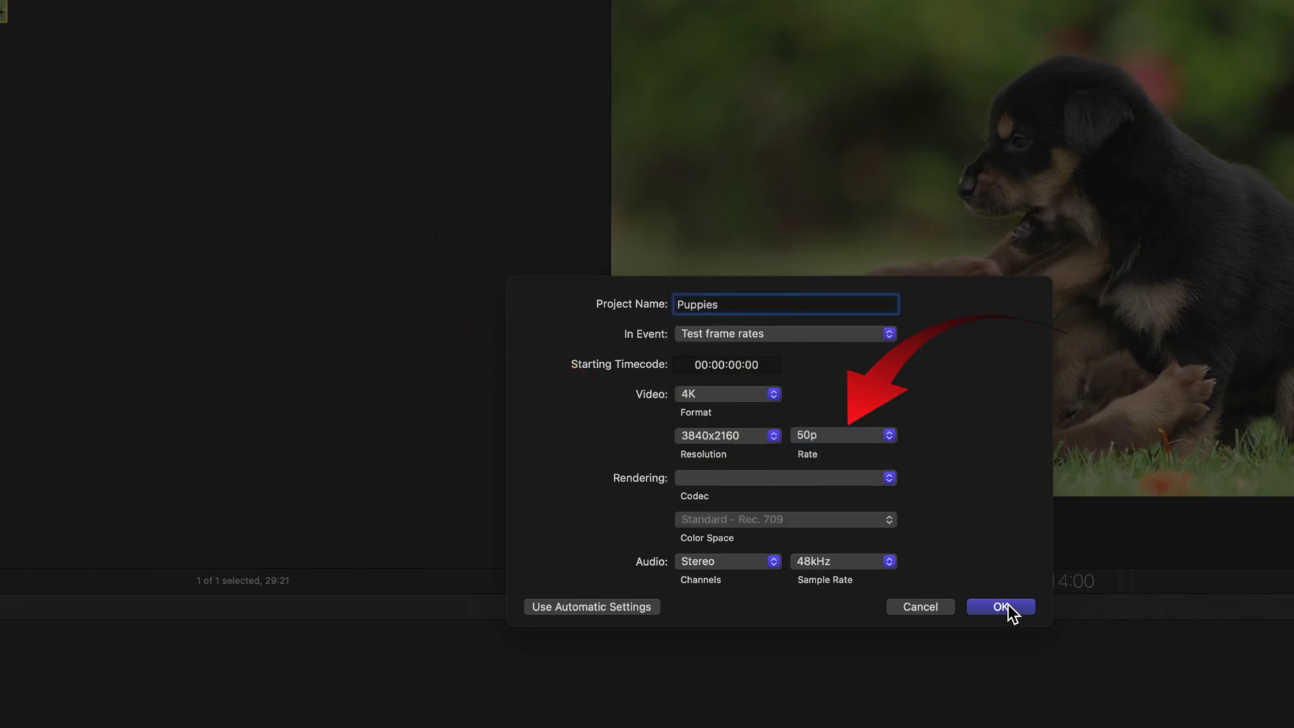
left_click(1008, 603)
Append the Puppies - 69168 clip to the Puppies timeline with E, then select the project.
left_click(155, 158)
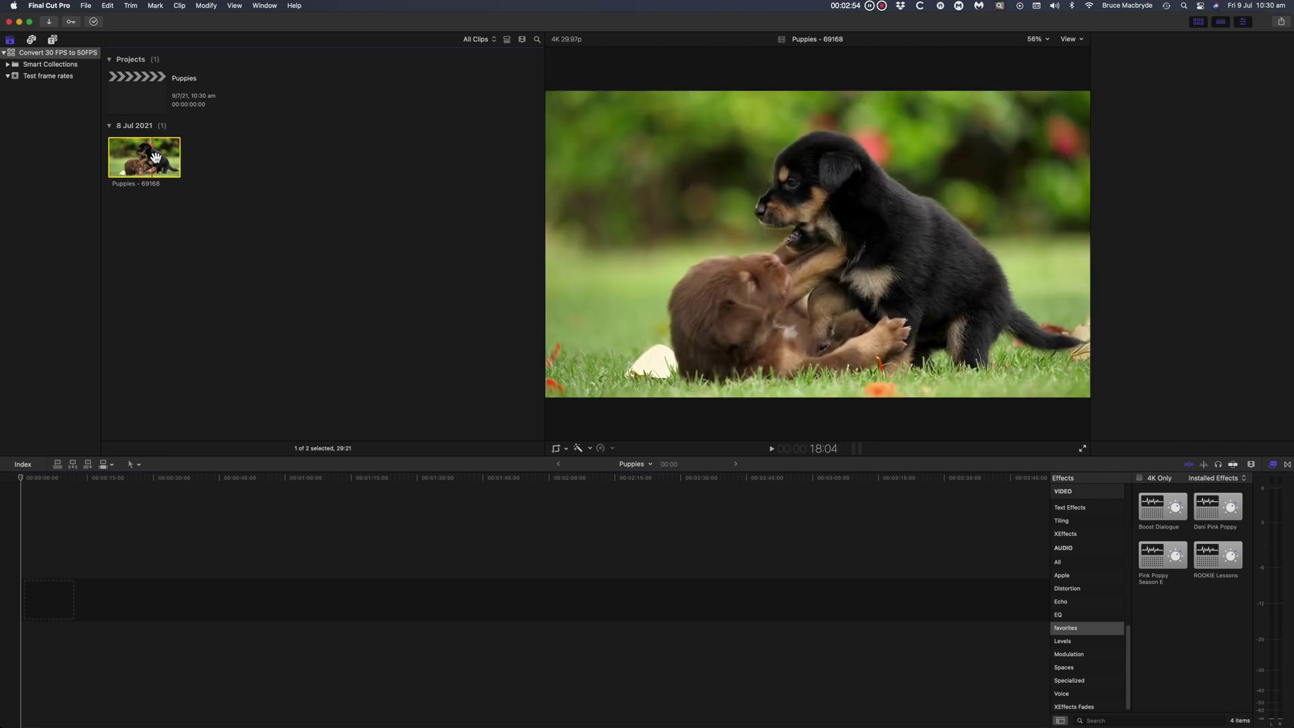
key("e")
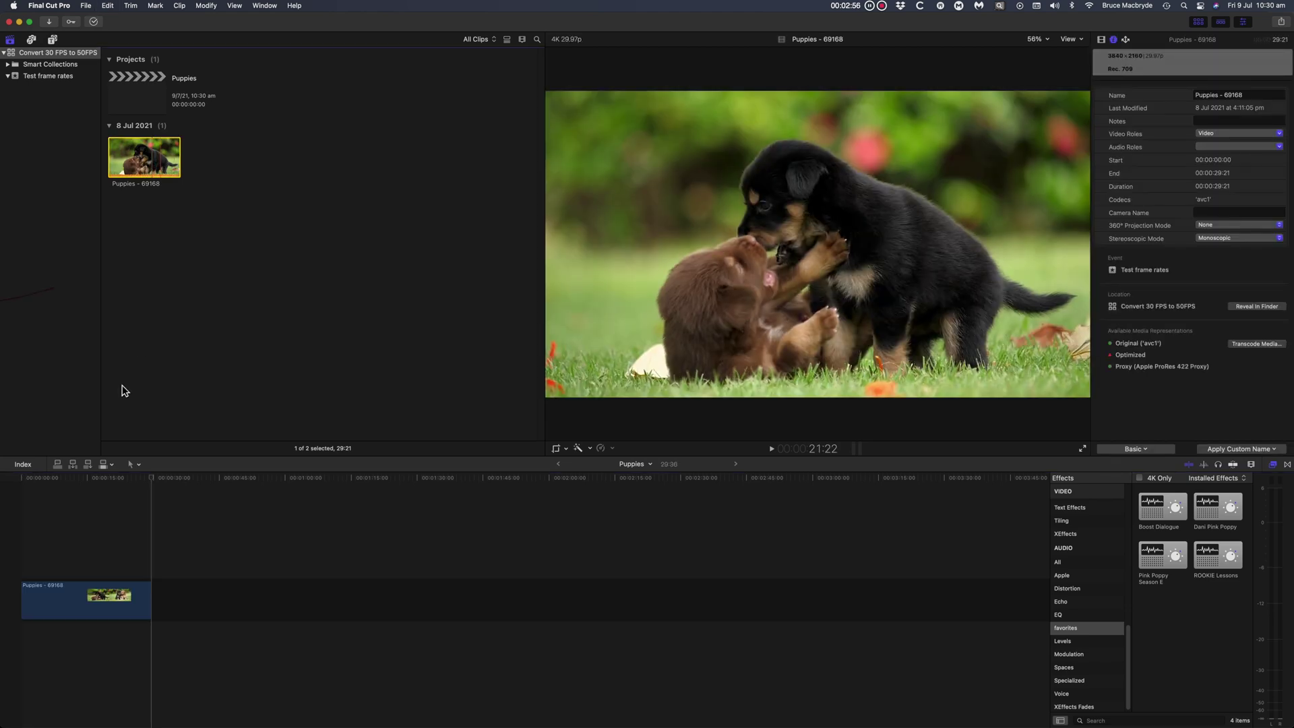
left_click(139, 100)
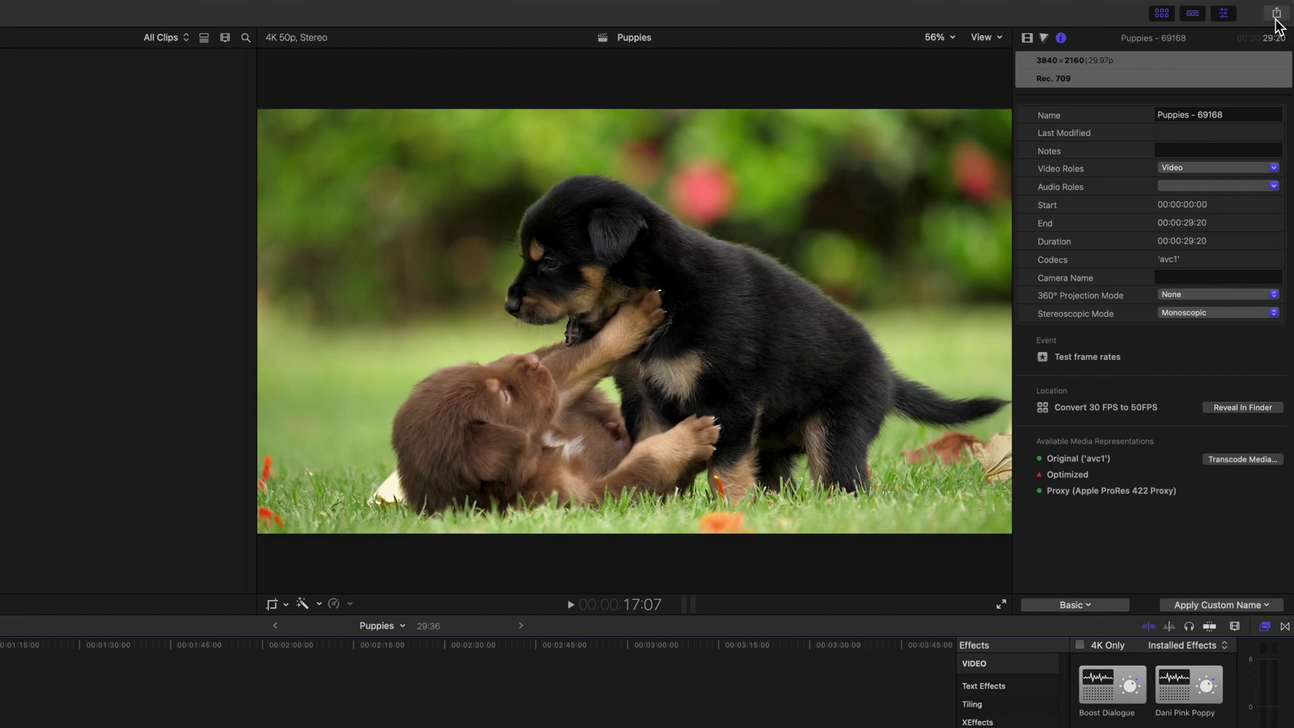
Share the Puppies project as a Master File saved as Puppies in Downloads.
left_click(1275, 15)
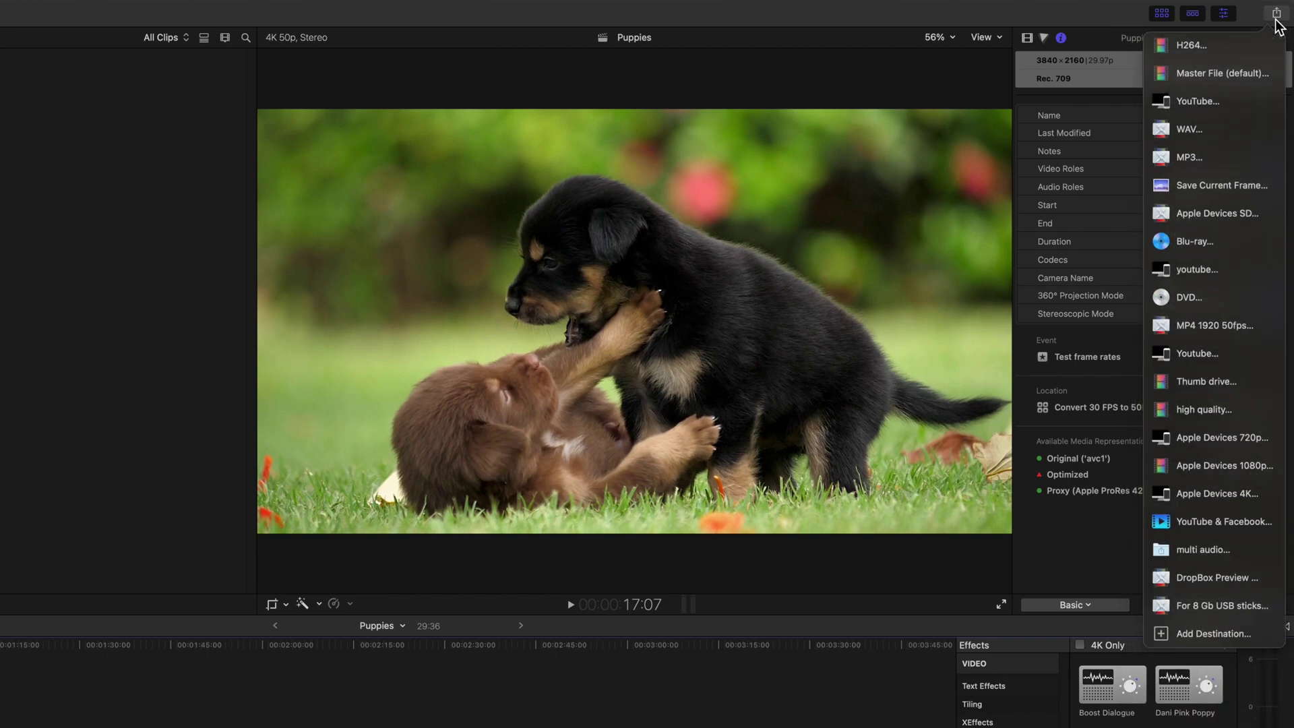
left_click(1239, 85)
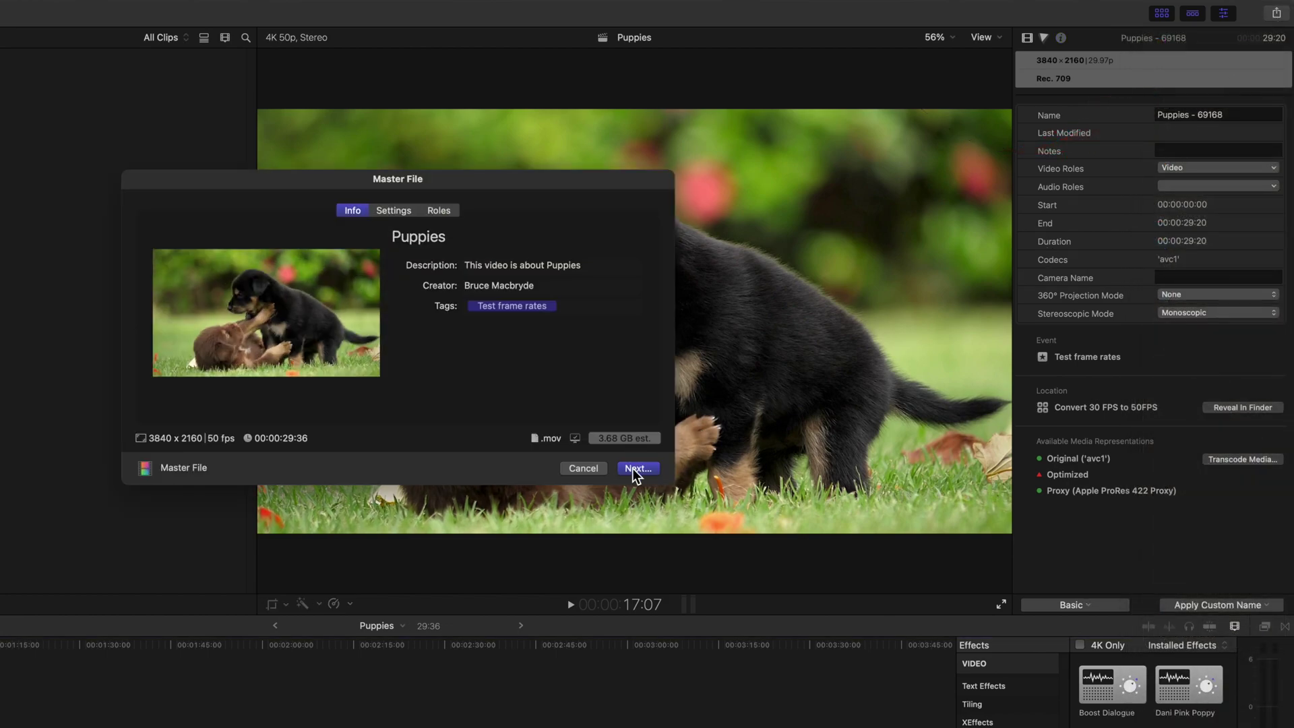
left_click(639, 467)
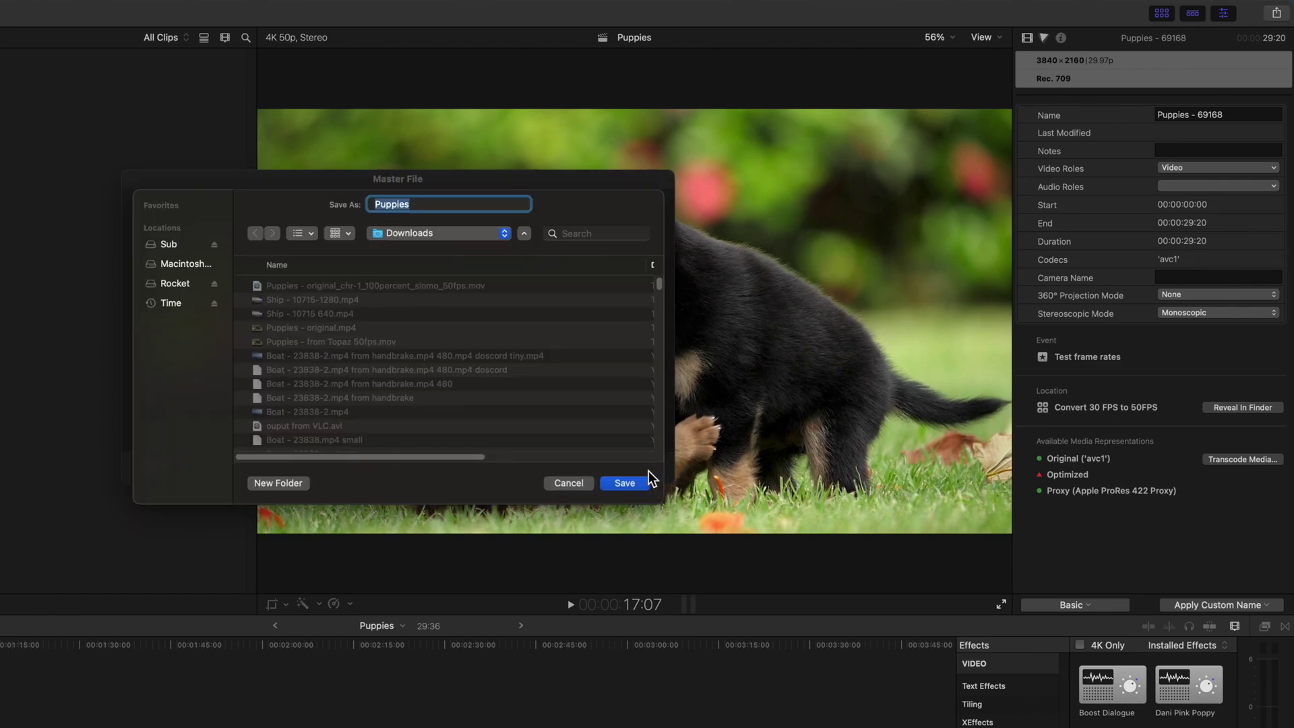
left_click(645, 480)
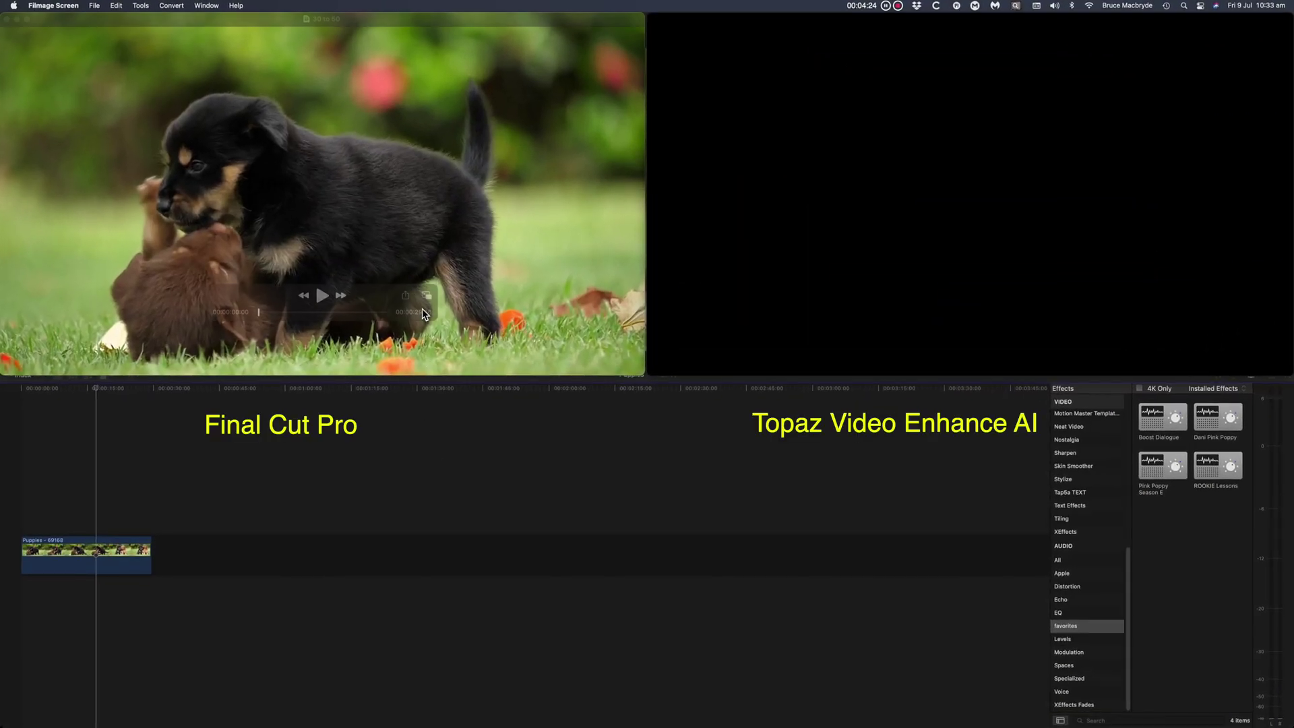
Compare the Topaz and Final Cut Pro 50fps files in the Movie Inspector, then play the Final Cut Pro version.
key("super+i")
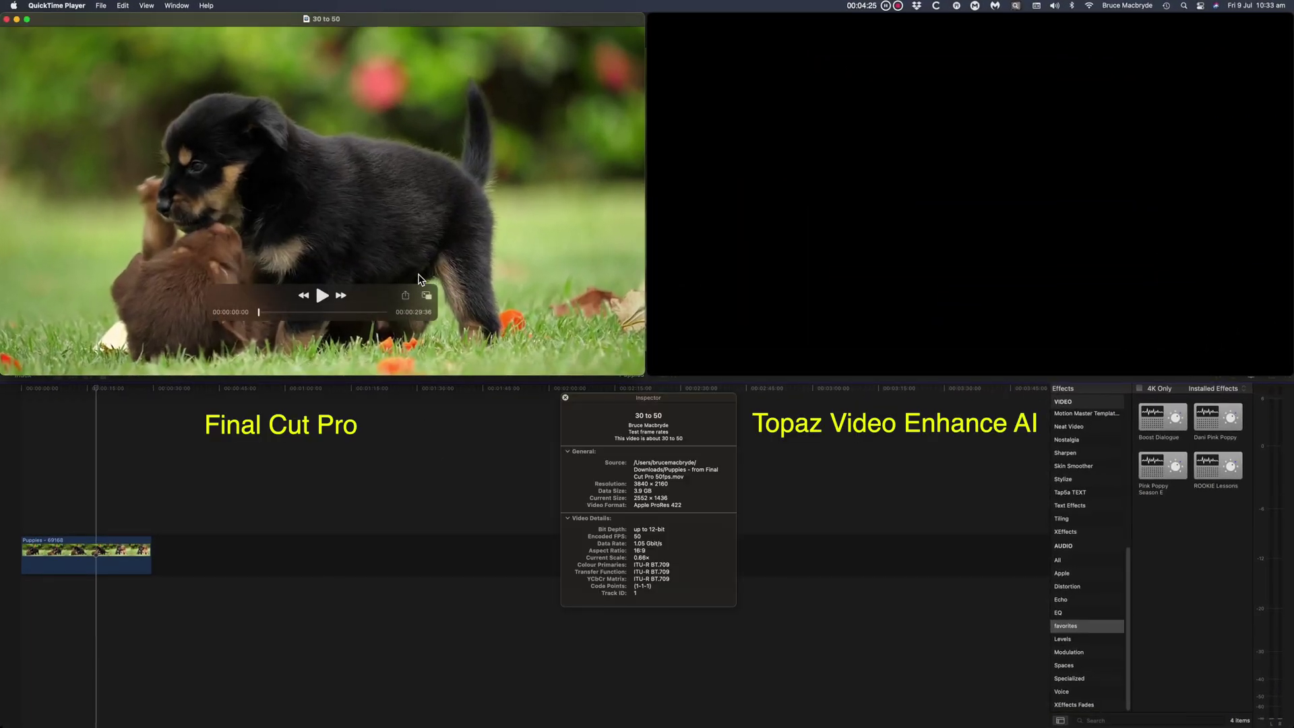
mouse_move(838, 315)
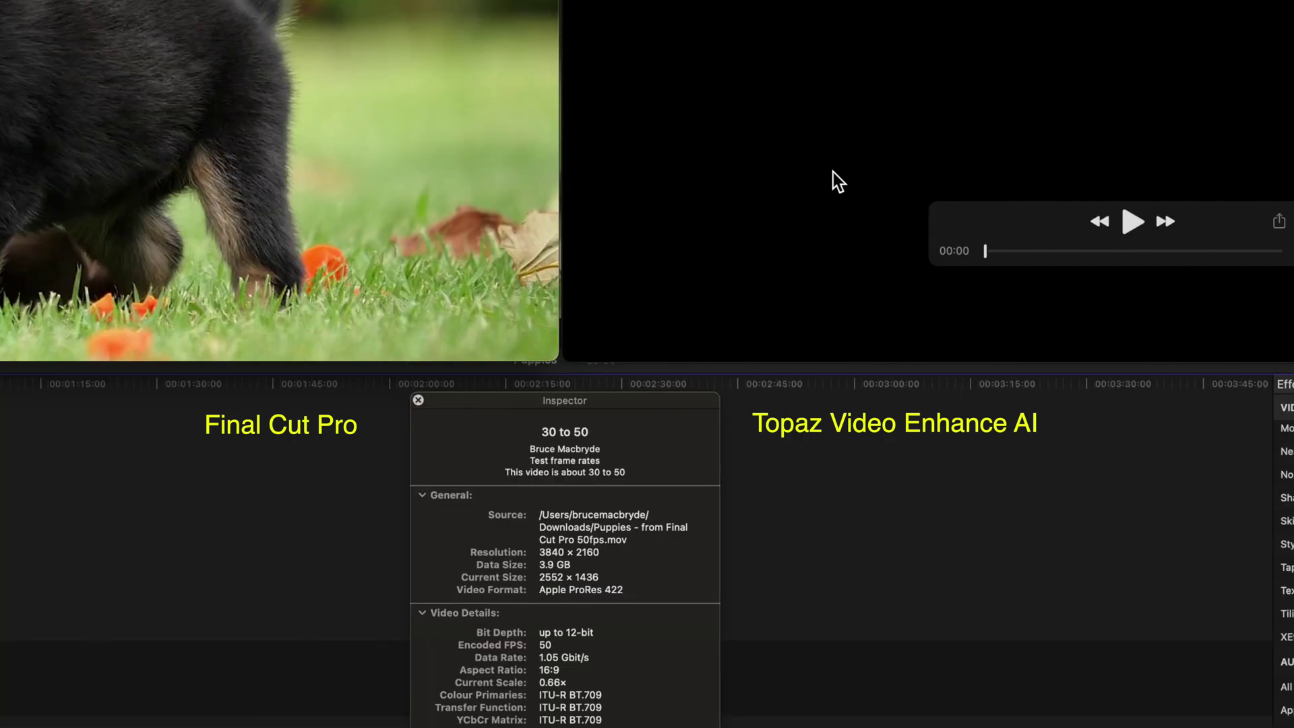
left_click(833, 172)
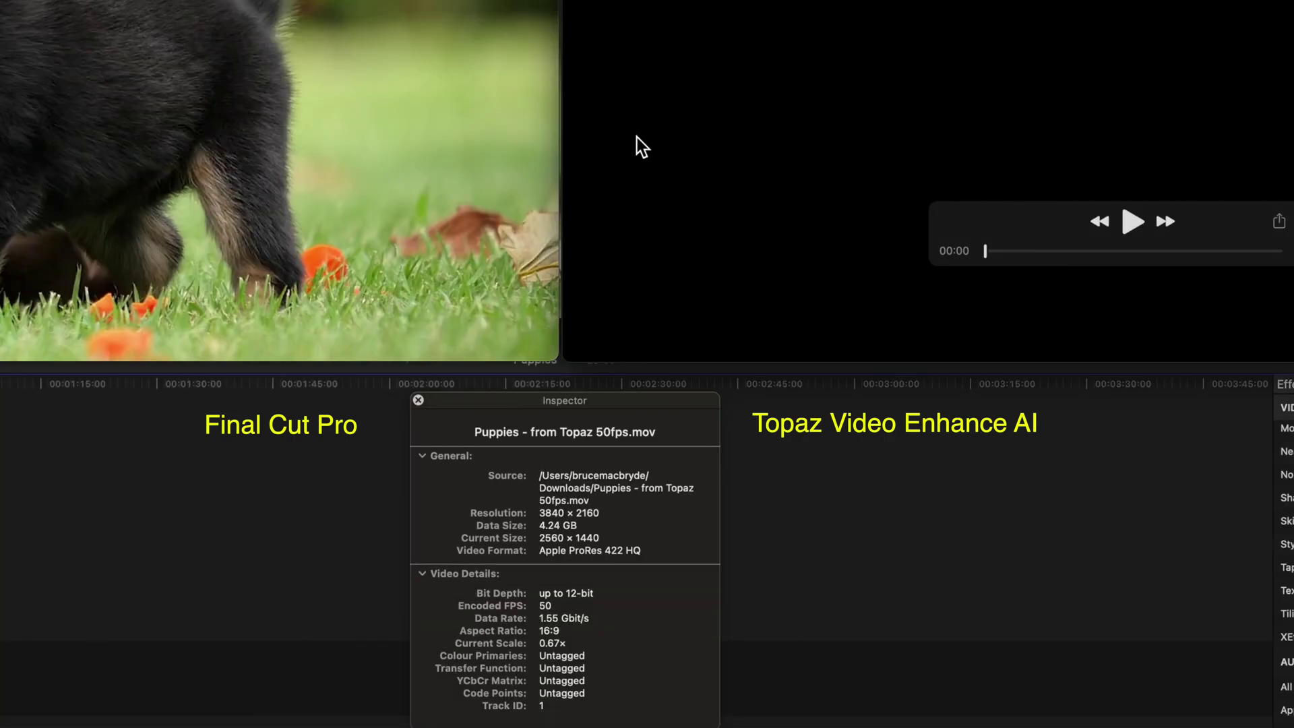
mouse_move(449, 135)
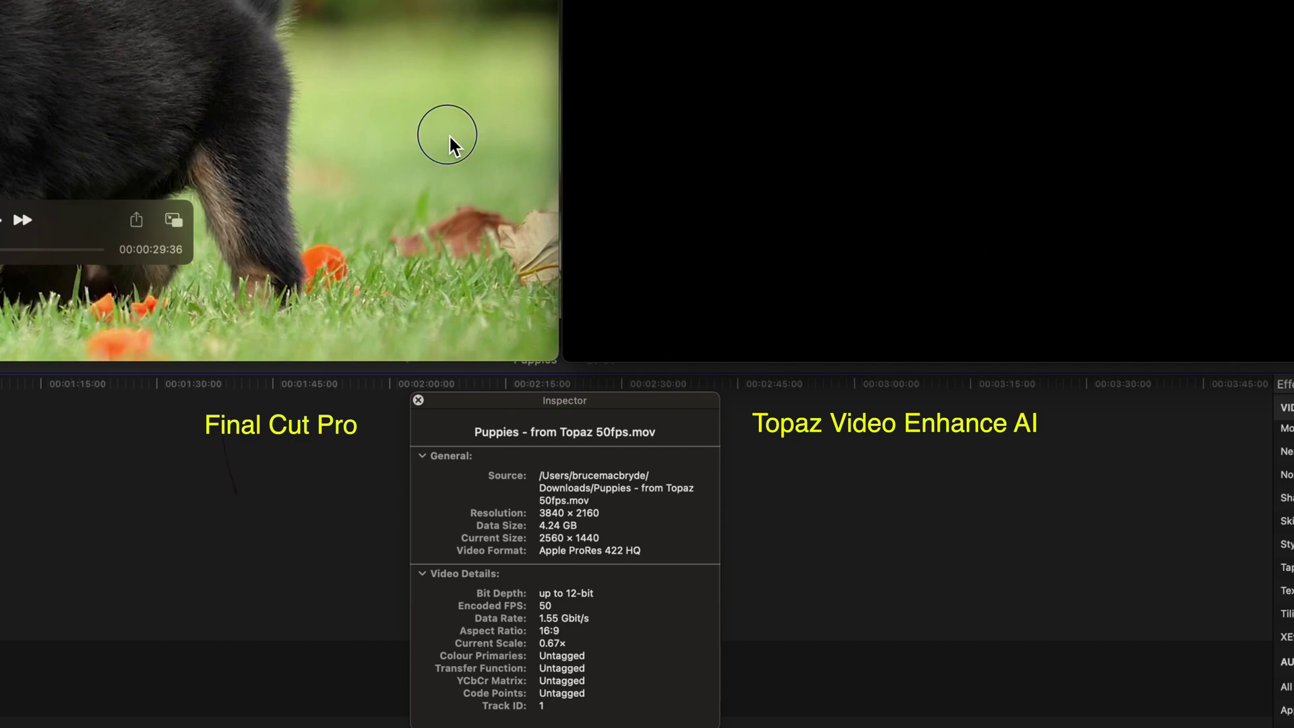
left_click(449, 135)
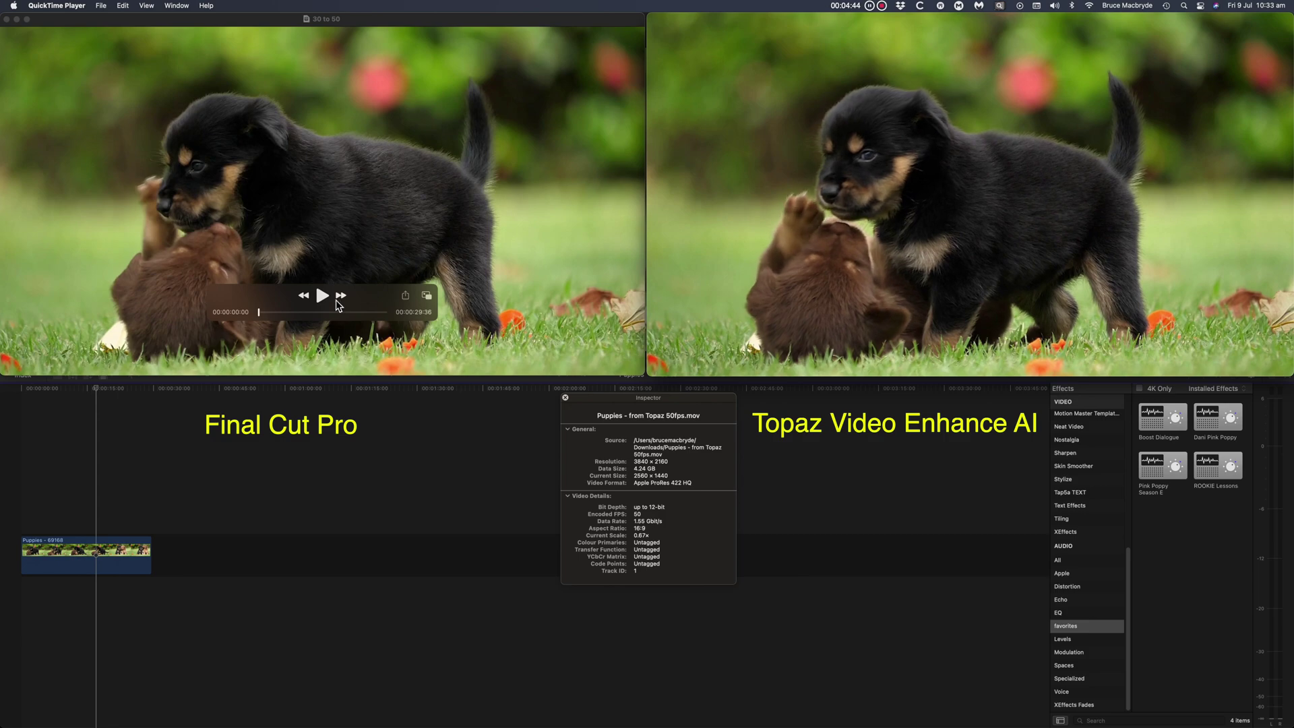
left_click(337, 301)
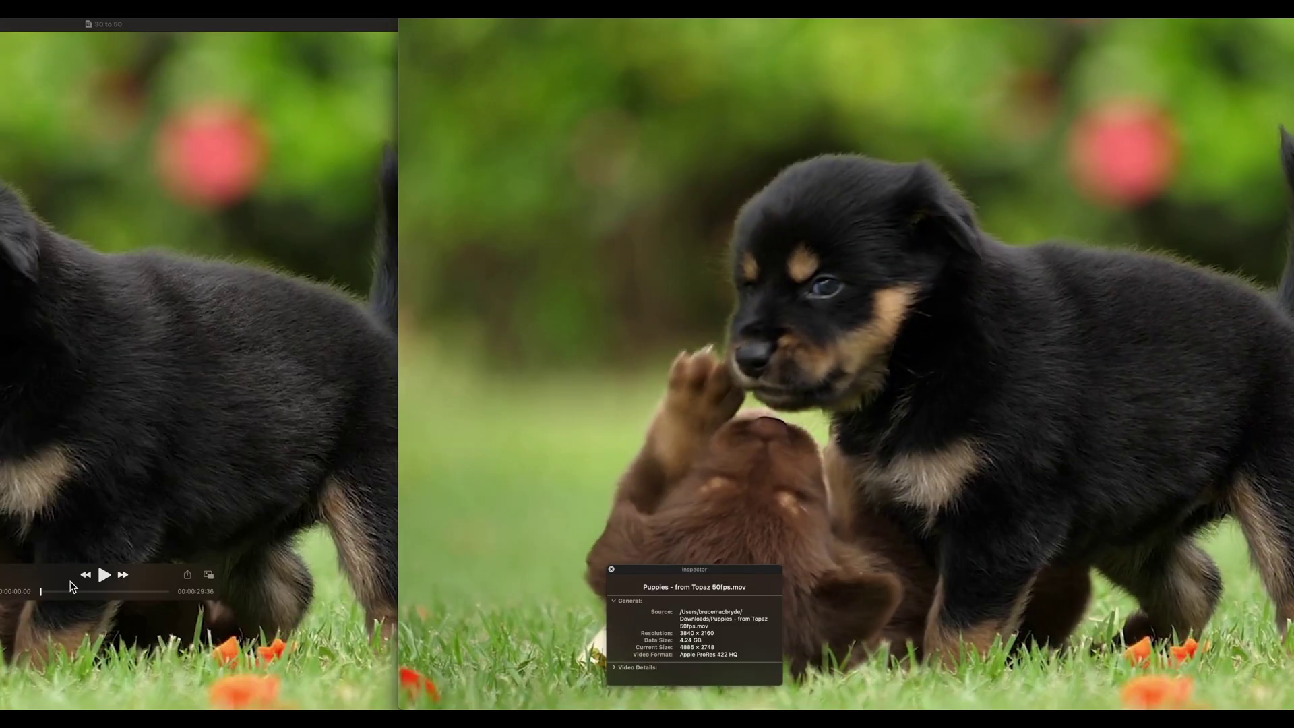
Bring the Topaz 50fps puppy window to the front so it plays with its details shown.
left_click(856, 563)
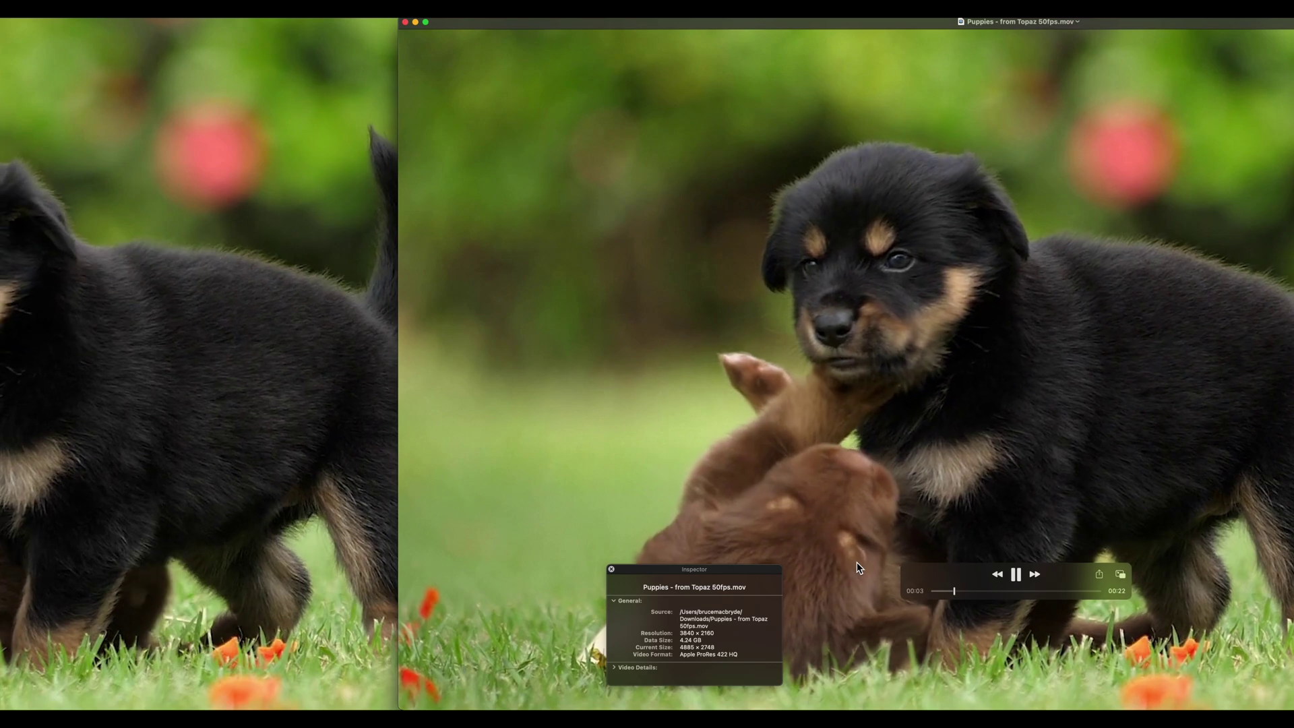